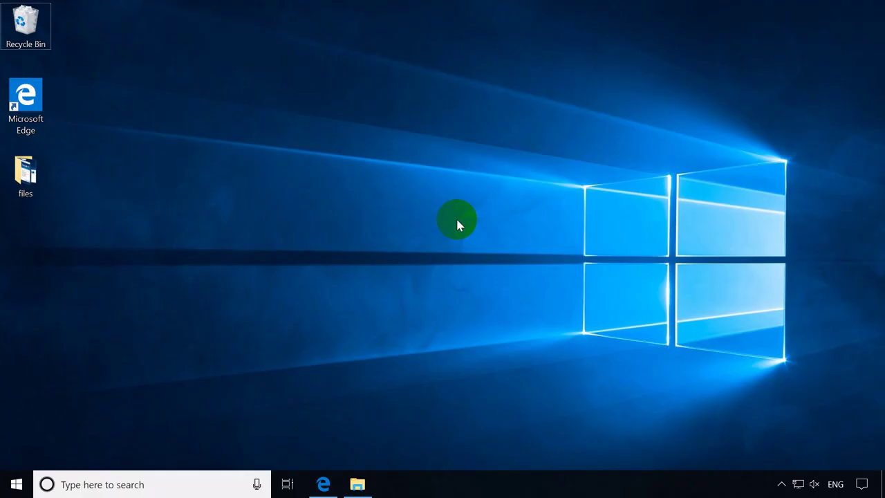
Create a new desktop folder named MyFolder, then bring up a File Explorer window
{"action": "key", "text": "ctrl+shift+n"}
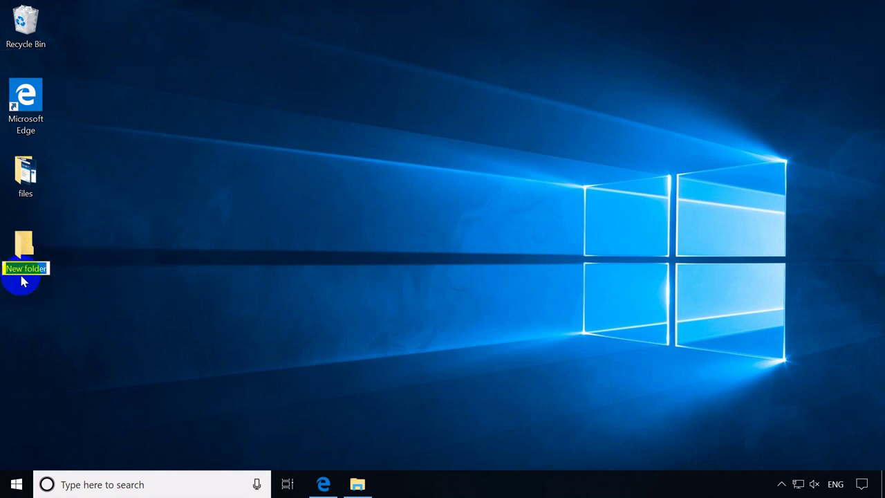
{"action": "type", "text": "My"}
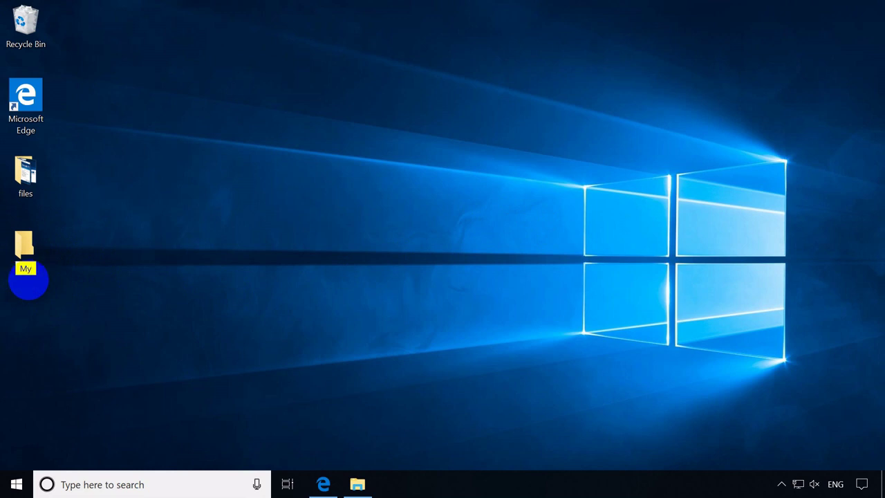
{"action": "type", "text": "Folder"}
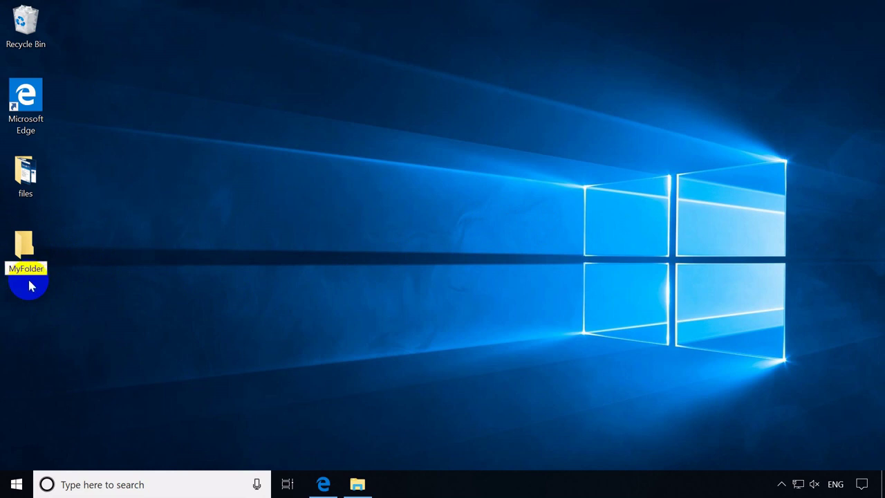
{"action": "key", "text": "Return"}
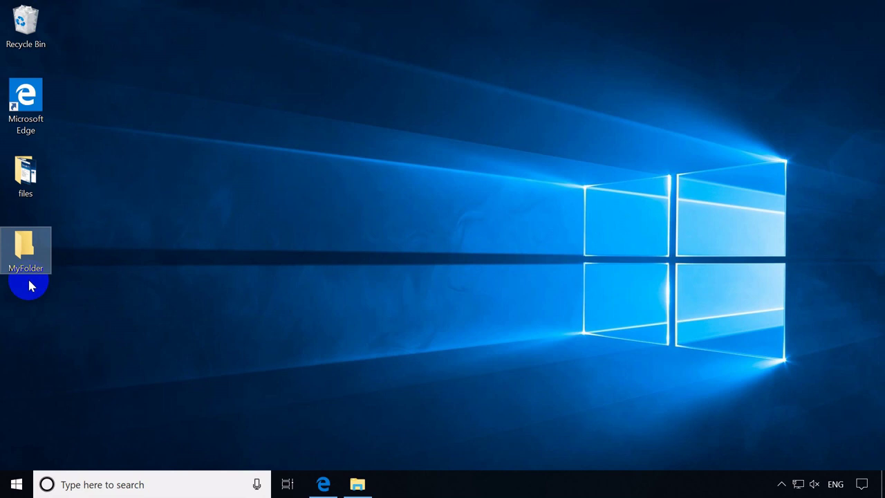
{"action": "left_click", "coordinate": [149, 277]}
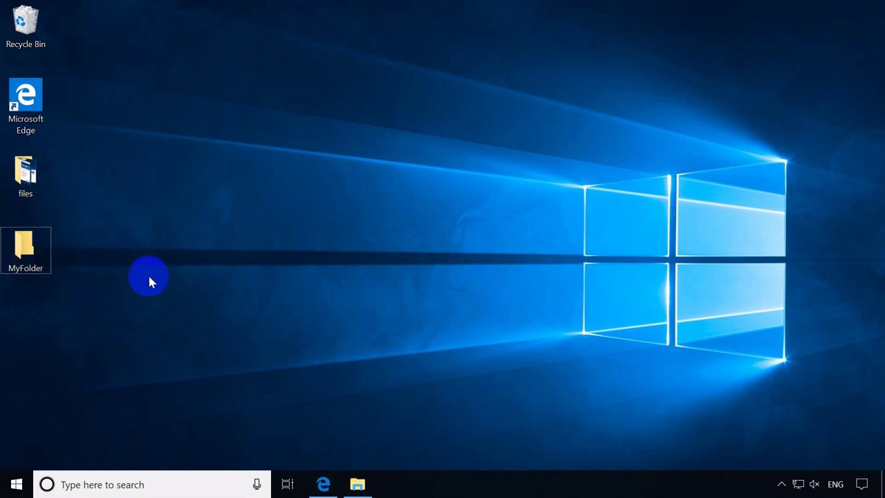
{"action": "key", "text": "super+e"}
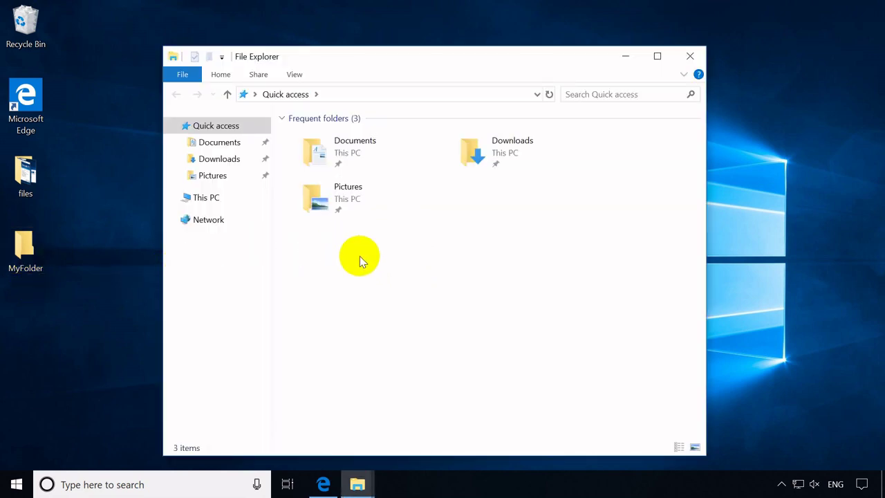
Create a folder named MyFolder2 inside Documents and close the Explorer window
{"action": "left_click", "coordinate": [361, 158]}
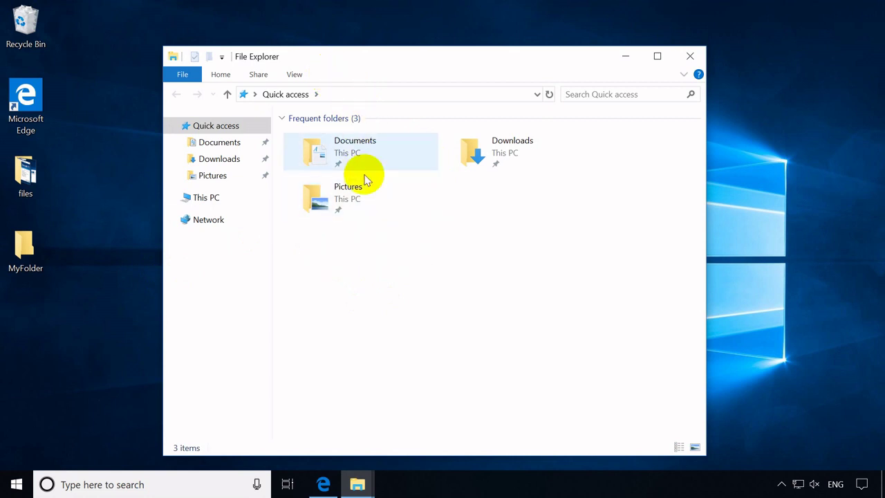
{"action": "left_click", "coordinate": [221, 143]}
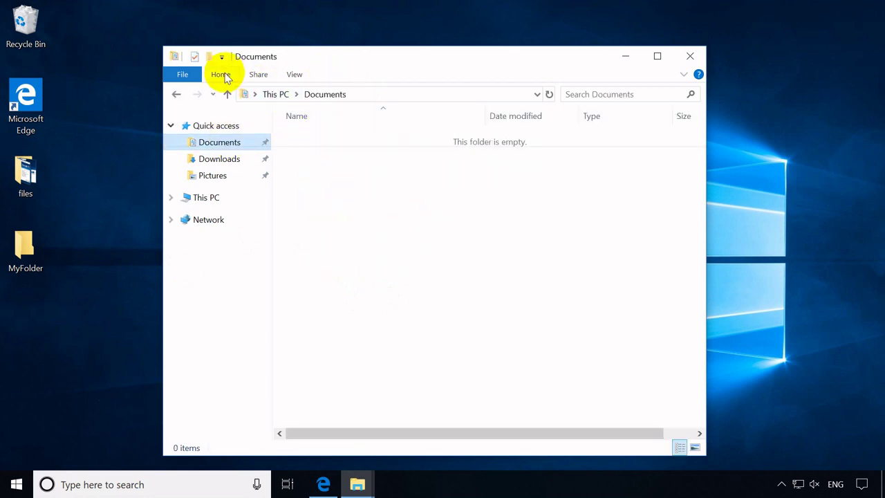
{"action": "left_click", "coordinate": [221, 74]}
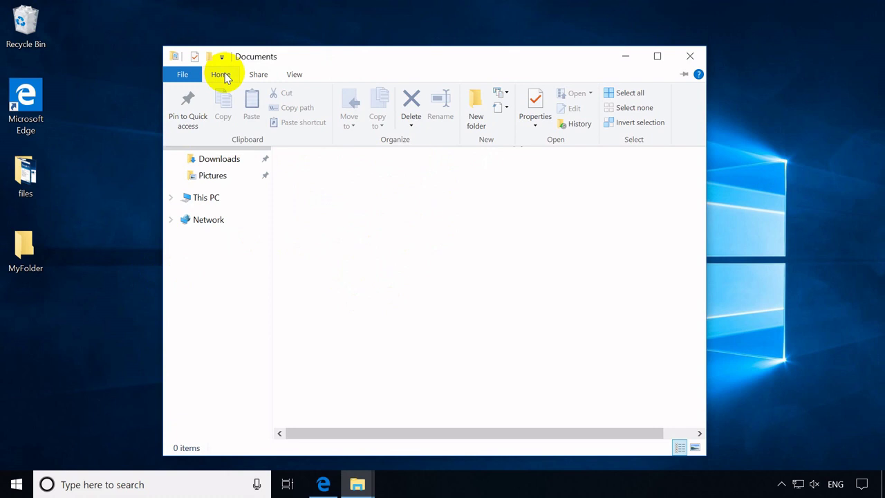
{"action": "left_click", "coordinate": [475, 114]}
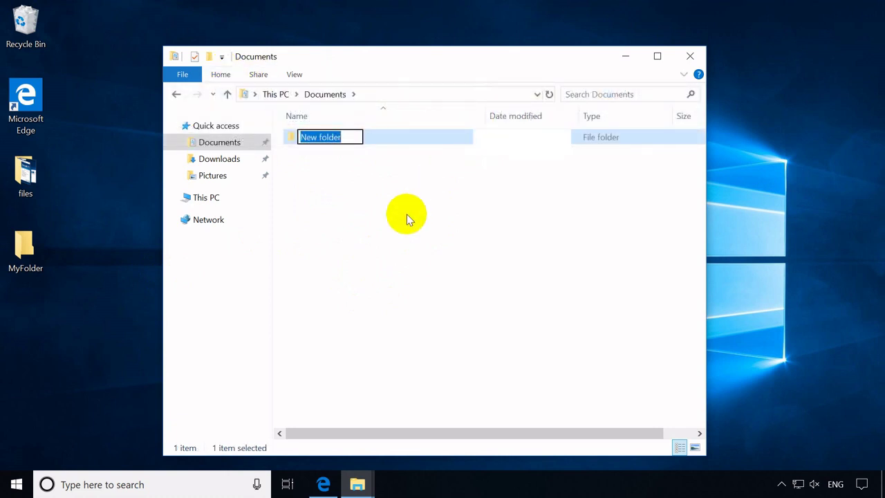
{"action": "type", "text": "My"}
{"action": "key", "text": "BackSpace"}
{"action": "key", "text": "BackSpace"}
{"action": "type", "text": "MyFolder"}
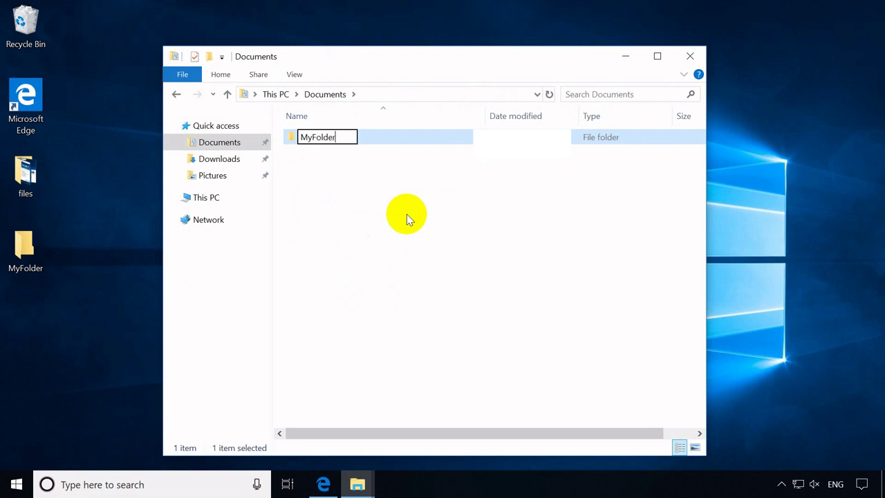
{"action": "type", "text": "2"}
{"action": "key", "text": "Return"}
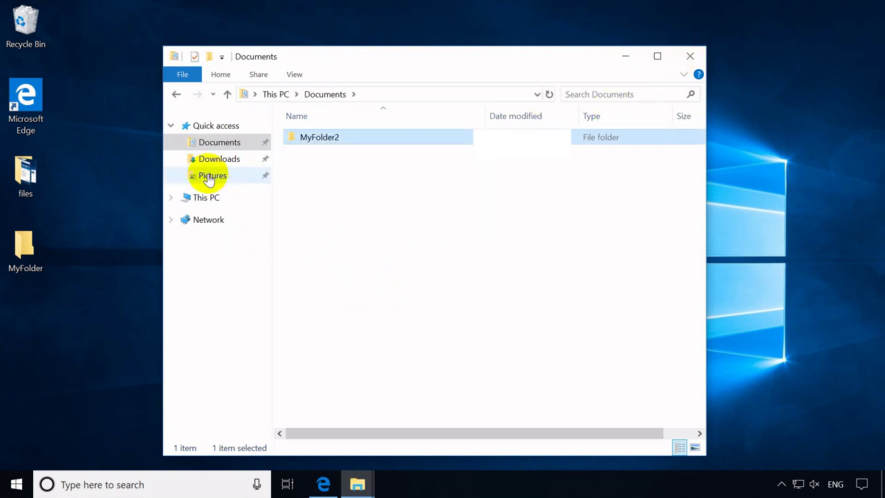
{"action": "left_click", "coordinate": [689, 56]}
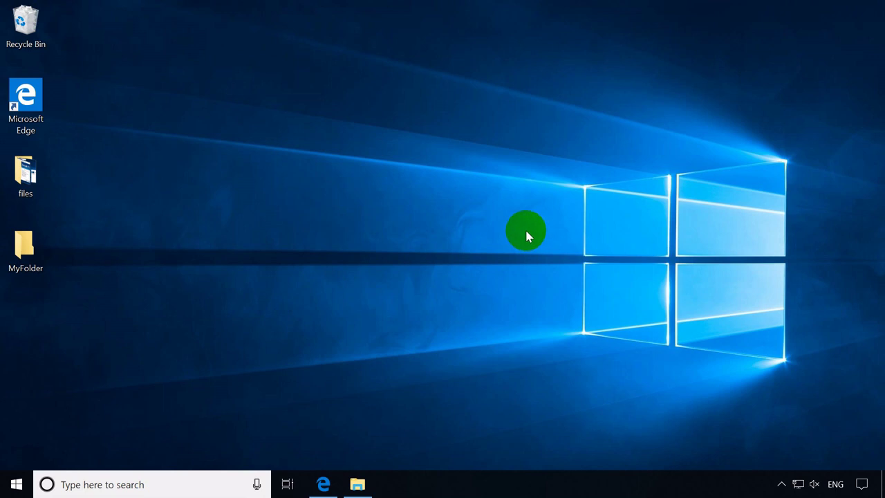
Open MyFolder from the desktop and add a new subfolder named SubFolder1
{"action": "double_click", "coordinate": [25, 249]}
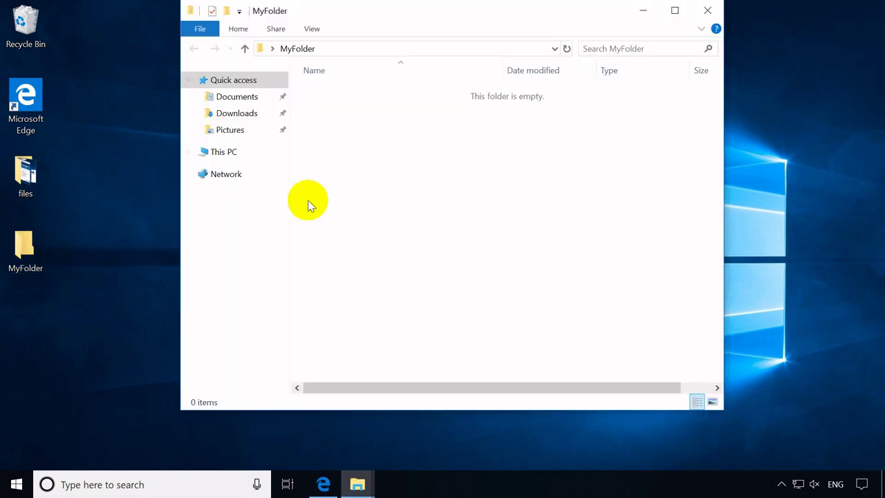
{"action": "right_click", "coordinate": [375, 162]}
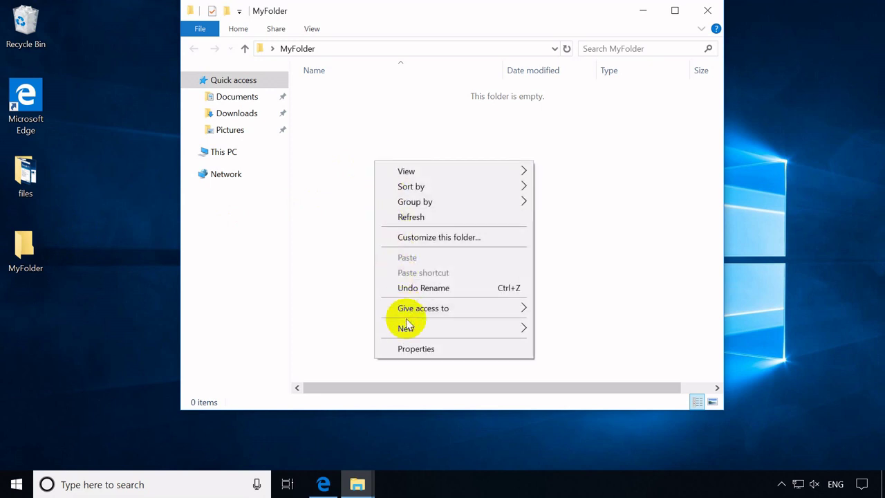
{"action": "mouse_move", "coordinate": [406, 327]}
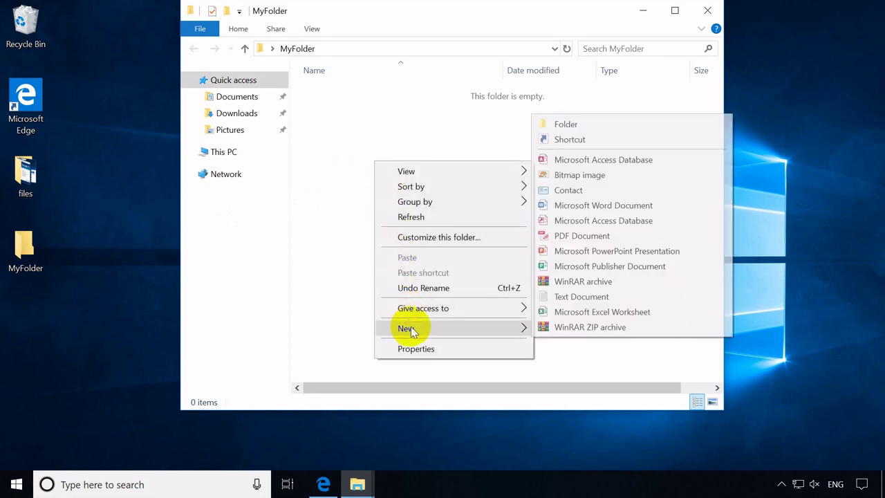
{"action": "left_click", "coordinate": [565, 125]}
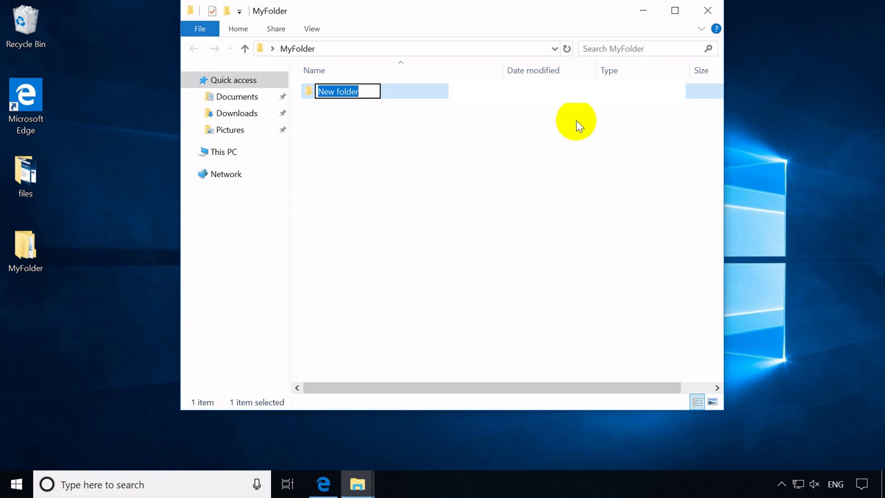
{"action": "type", "text": "SubFo"}
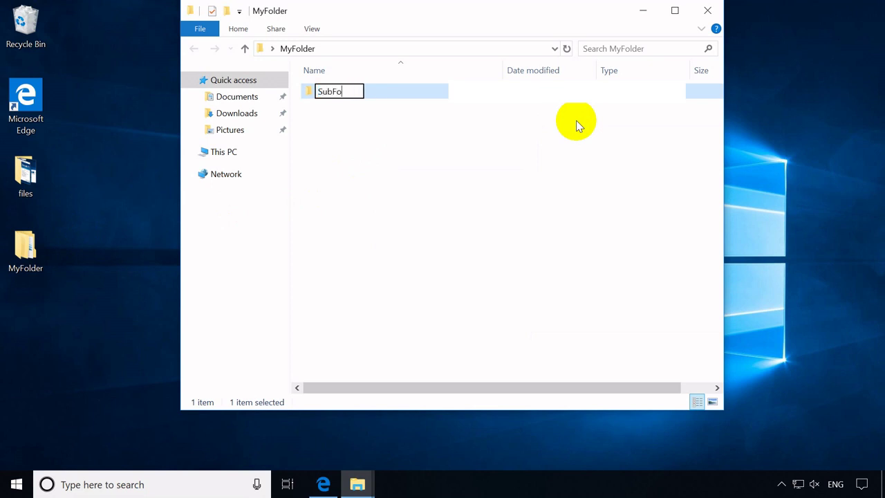
{"action": "type", "text": "lder1"}
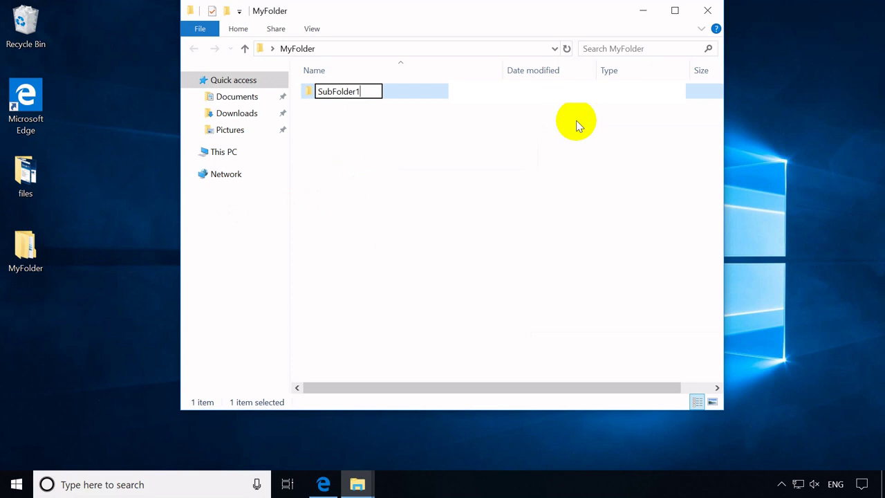
{"action": "key", "text": "Return"}
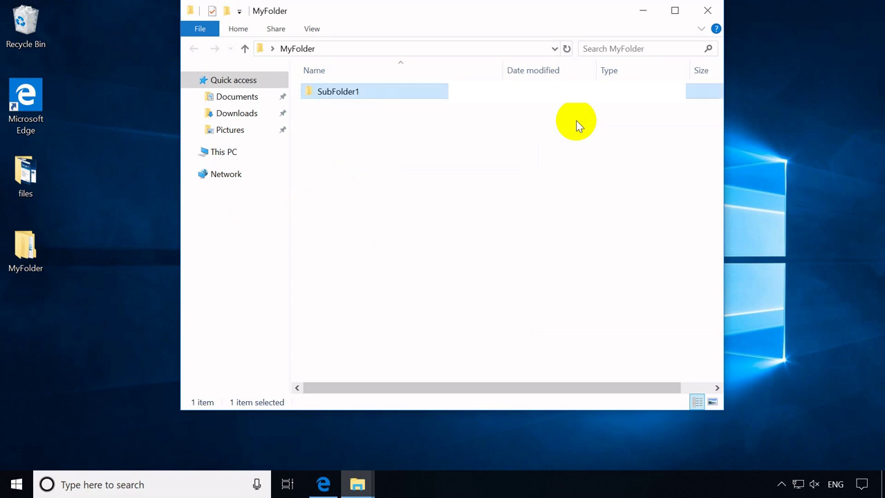
{"action": "left_click", "coordinate": [441, 237]}
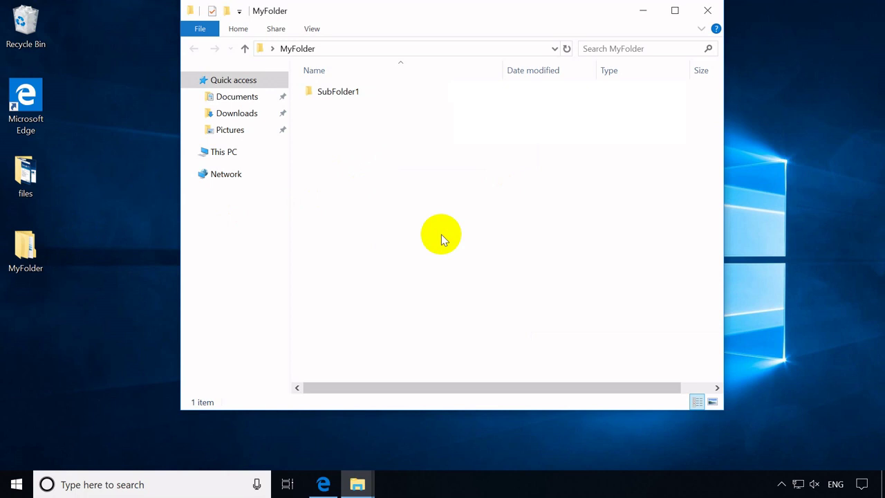
Add two more subfolders in MyFolder named SubFolder2 and SubFolder3
{"action": "key", "text": "ctrl+shift+n"}
{"action": "type", "text": "S"}
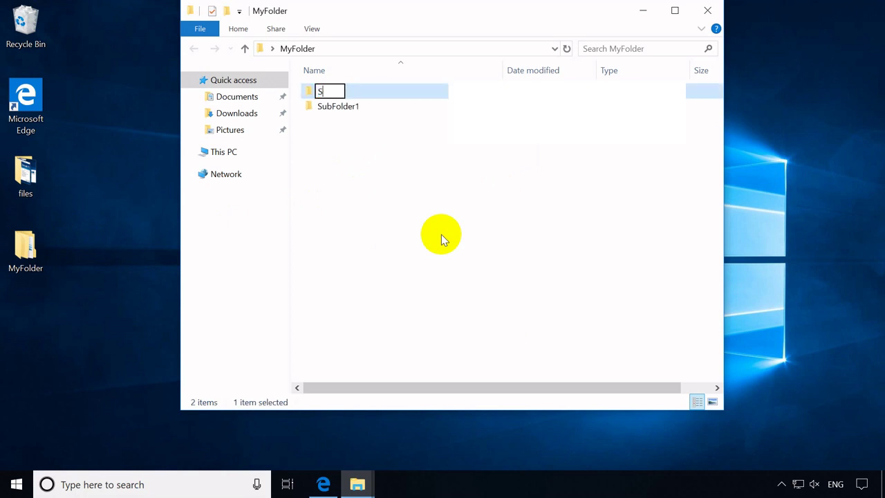
{"action": "type", "text": "ubFolder2"}
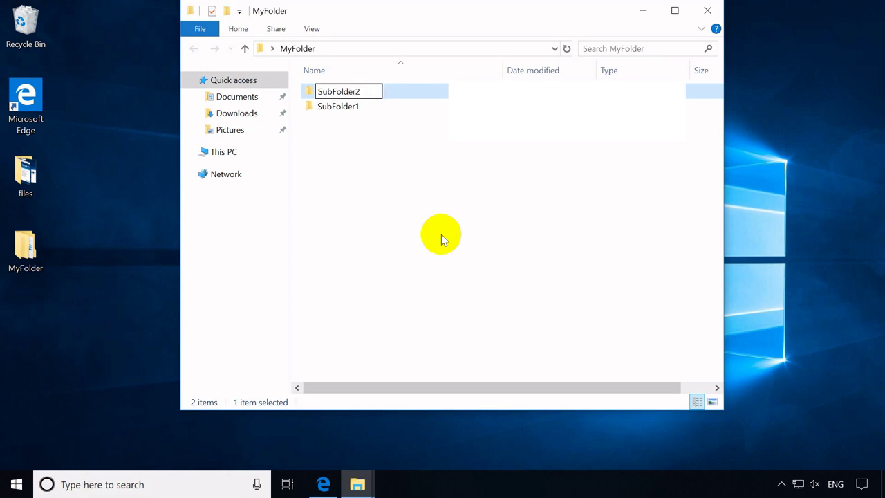
{"action": "key", "text": "Return"}
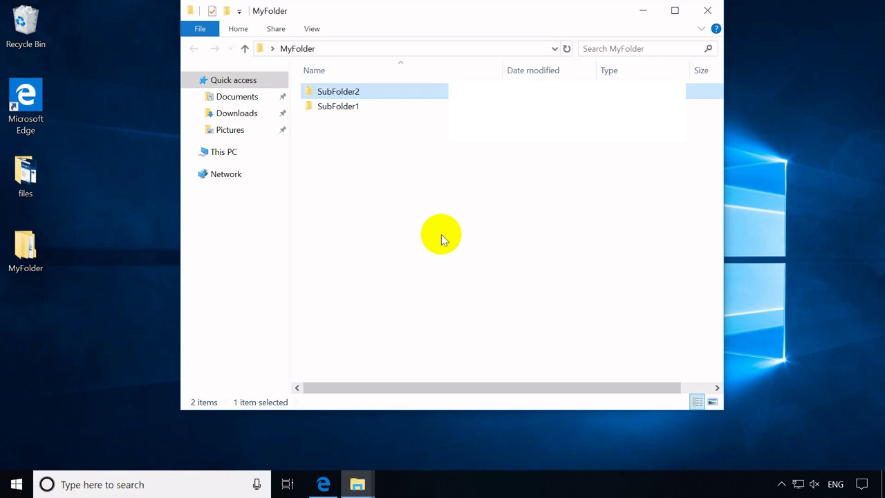
{"action": "left_click", "coordinate": [441, 234]}
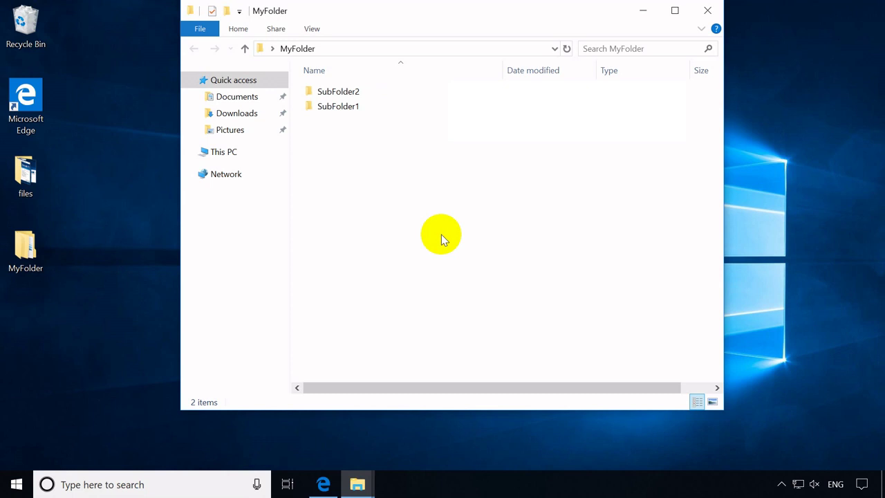
{"action": "key", "text": "ctrl+shift+n"}
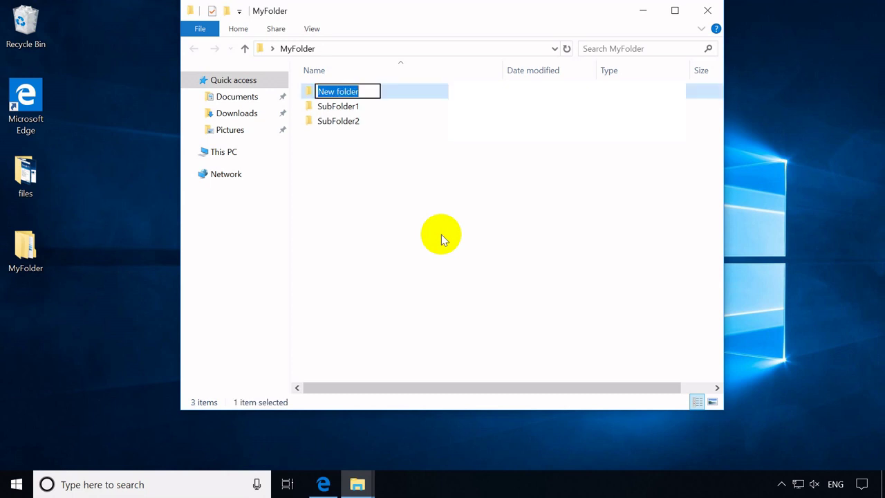
{"action": "type", "text": "SubFolder"}
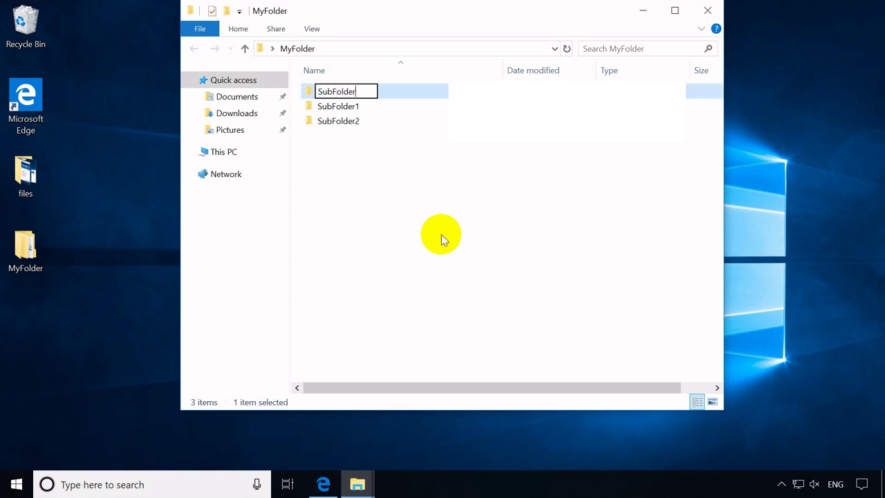
{"action": "type", "text": "3"}
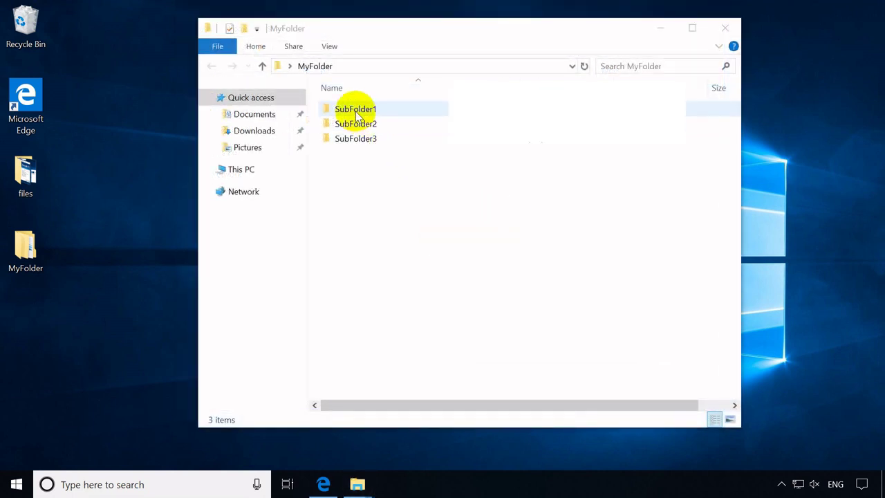
Inside SubFolder1, create two subfolders named SubFolder1-1 and SubFolder1-2
{"action": "double_click", "coordinate": [355, 111]}
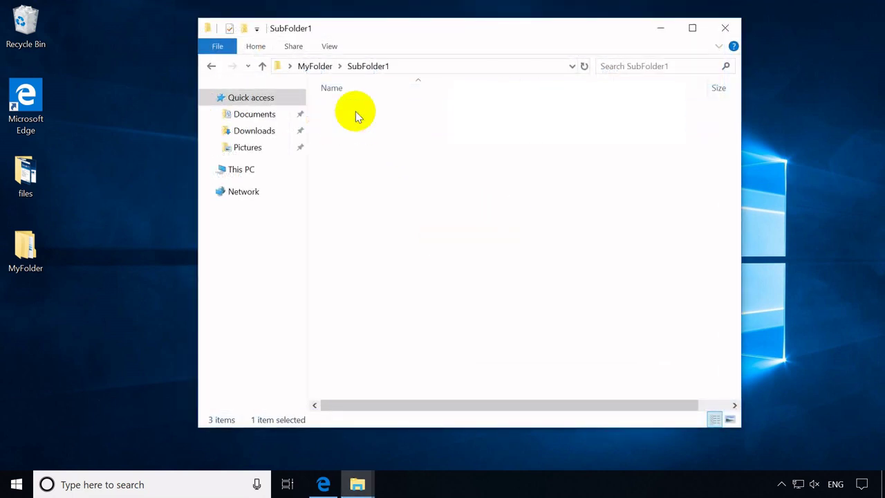
{"action": "right_click", "coordinate": [353, 163]}
{"action": "mouse_move", "coordinate": [404, 330]}
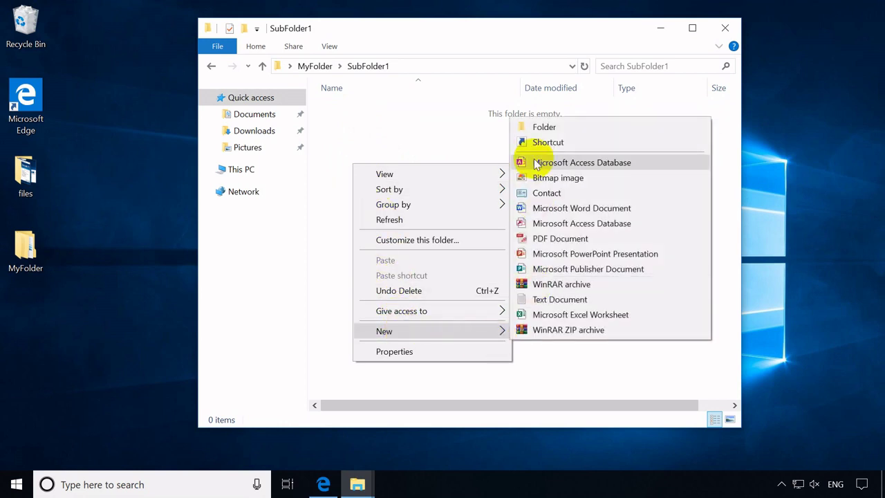
{"action": "left_click", "coordinate": [520, 125]}
{"action": "type", "text": "S"}
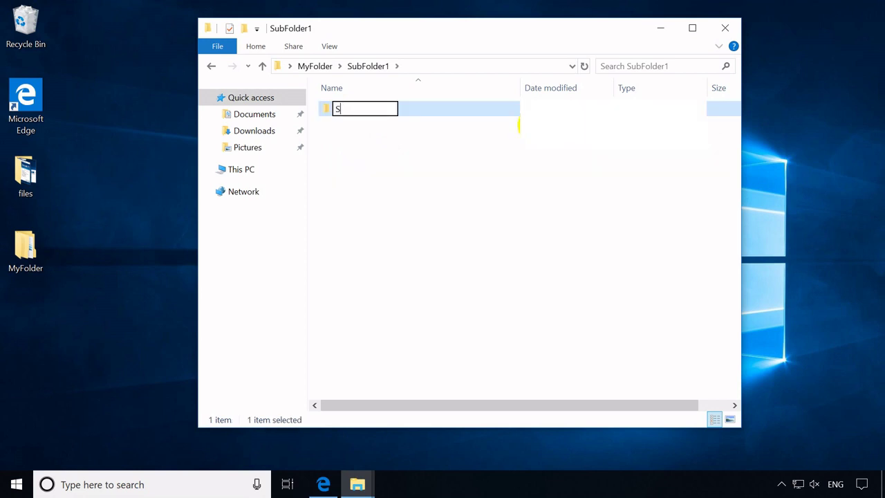
{"action": "type", "text": "ubF"}
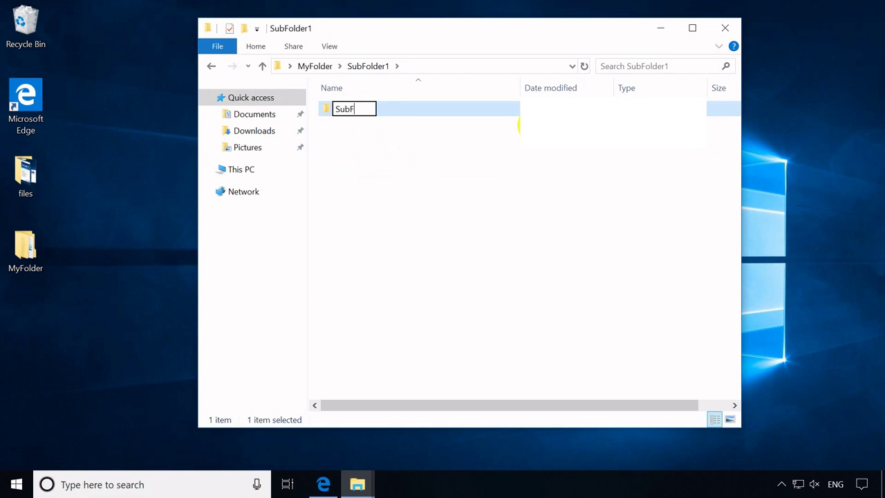
{"action": "type", "text": "older1-1"}
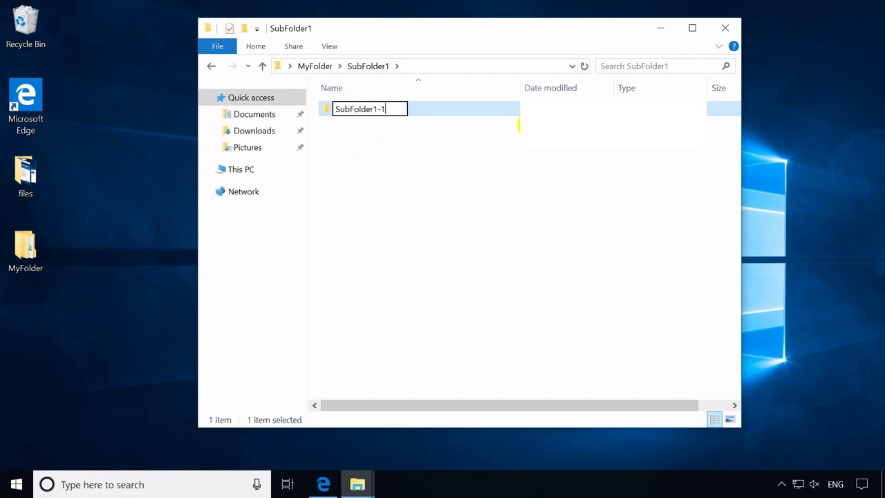
{"action": "key", "text": "Return"}
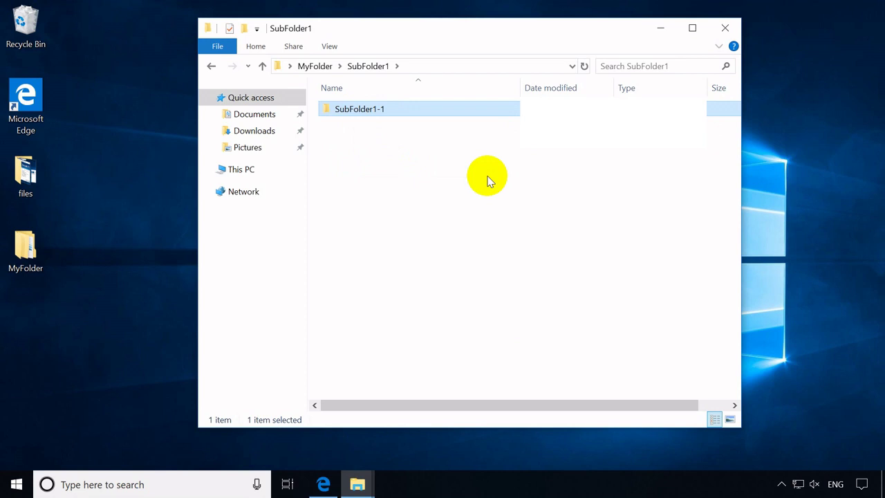
{"action": "key", "text": "ctrl+shift+n"}
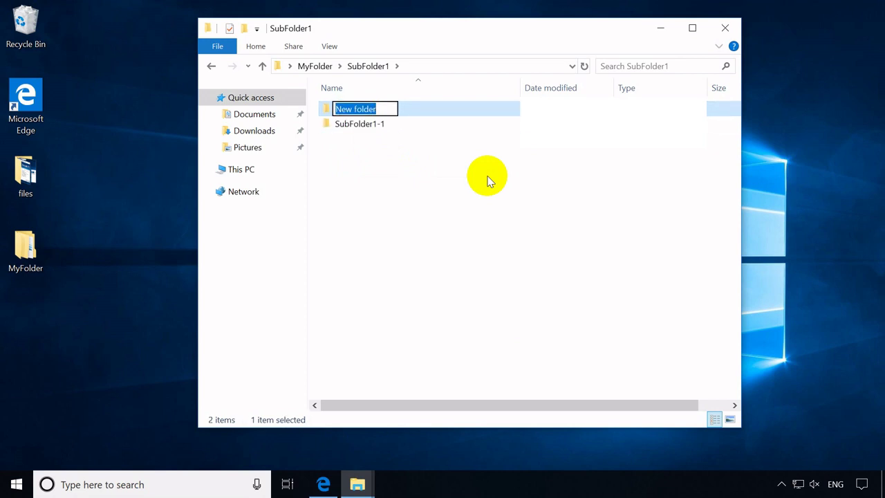
{"action": "type", "text": "SubFolder1-"}
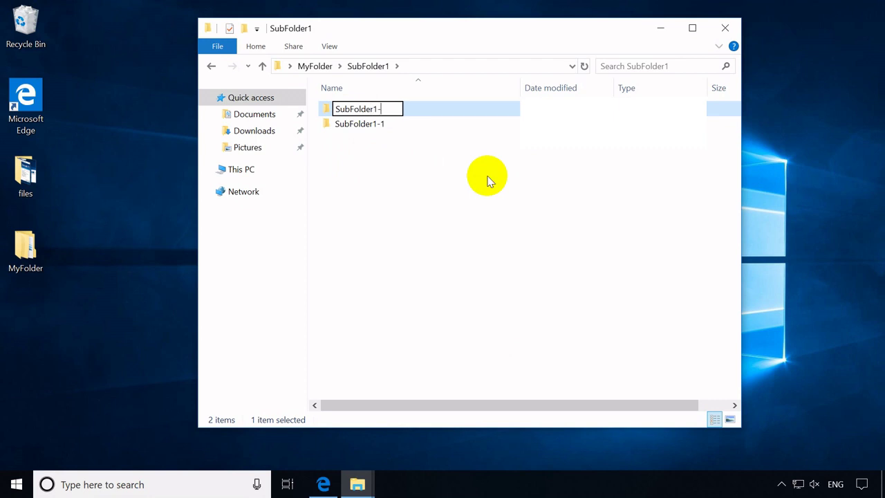
{"action": "type", "text": "2"}
{"action": "key", "text": "Return"}
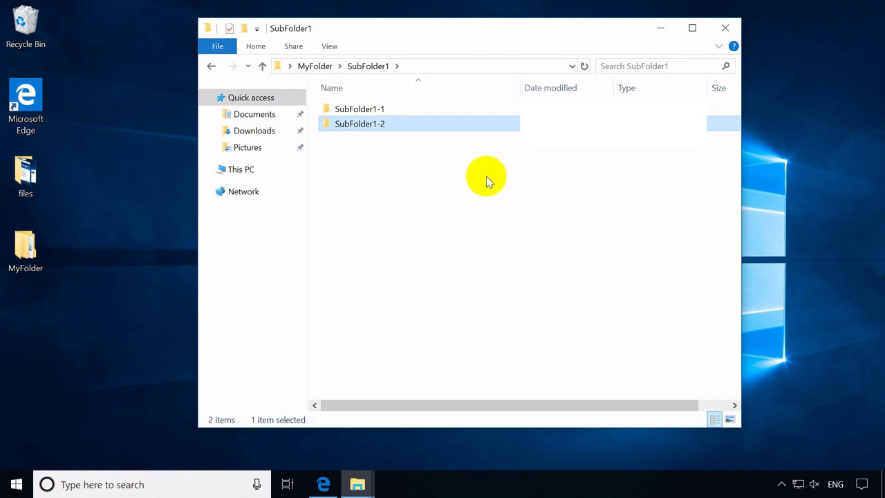
{"action": "left_click", "coordinate": [485, 179]}
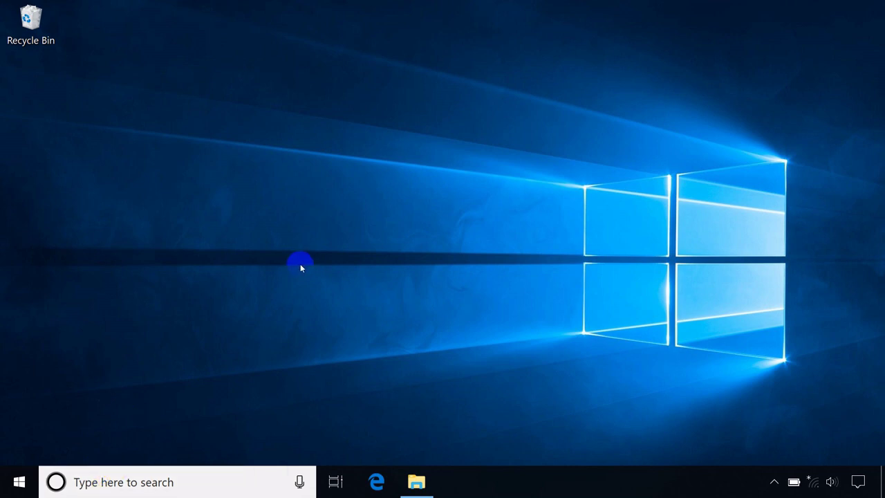
Launch Notepad from Windows search and start Save As for the blank document
{"action": "left_click", "coordinate": [118, 483]}
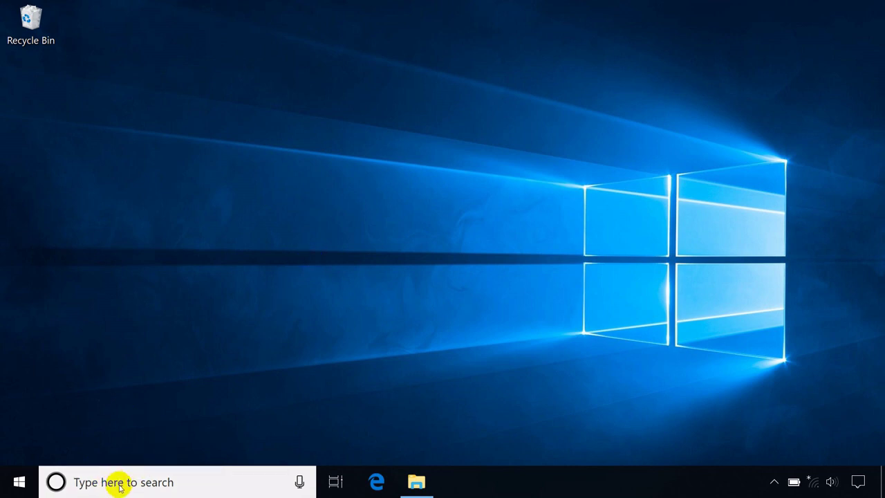
{"action": "type", "text": "not"}
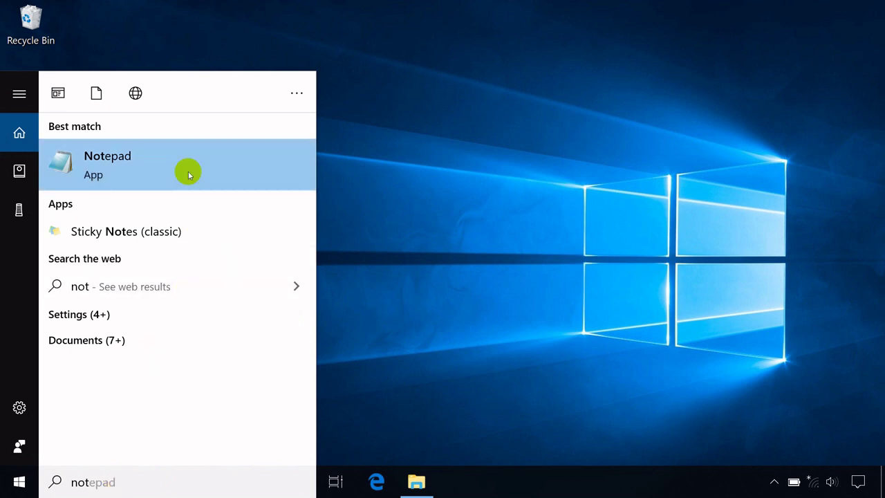
{"action": "left_click", "coordinate": [193, 146]}
{"action": "left_click_drag", "start_coordinate": [228, 104], "coordinate": [283, 64]}
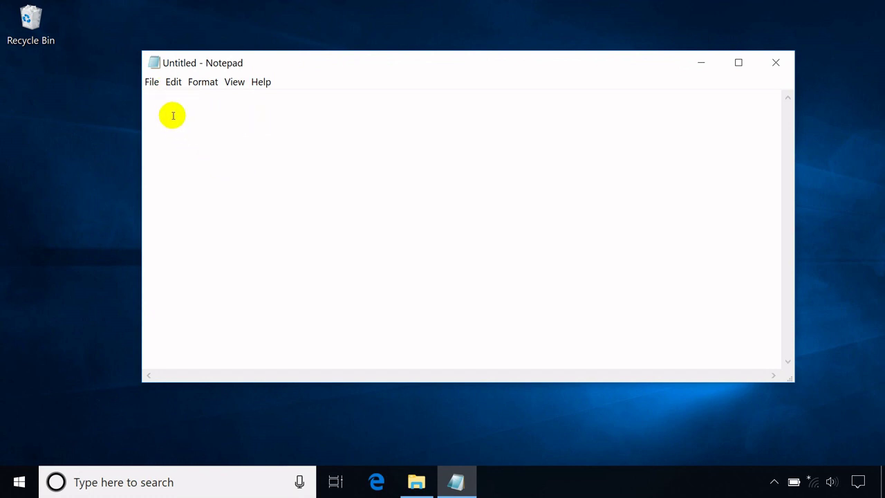
{"action": "left_click", "coordinate": [152, 83]}
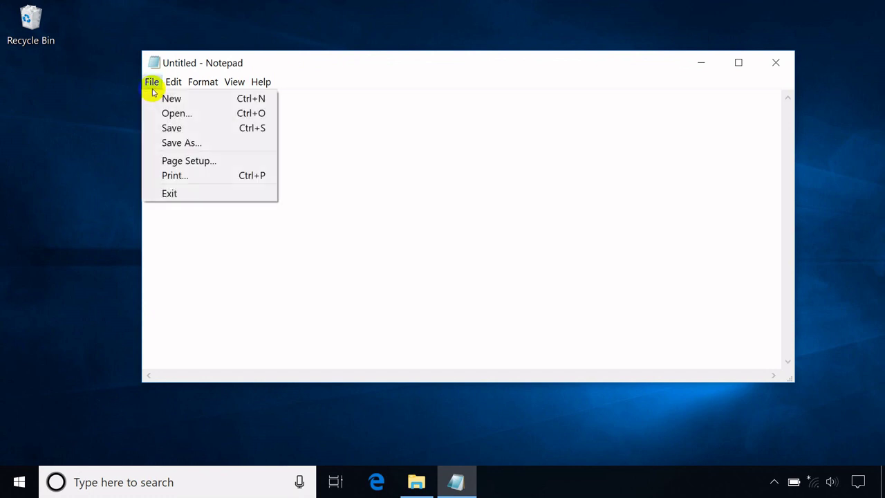
{"action": "left_click", "coordinate": [166, 142]}
Save the empty document to the Desktop as CreateFolder.bat and close Notepad
{"action": "left_click", "coordinate": [205, 153]}
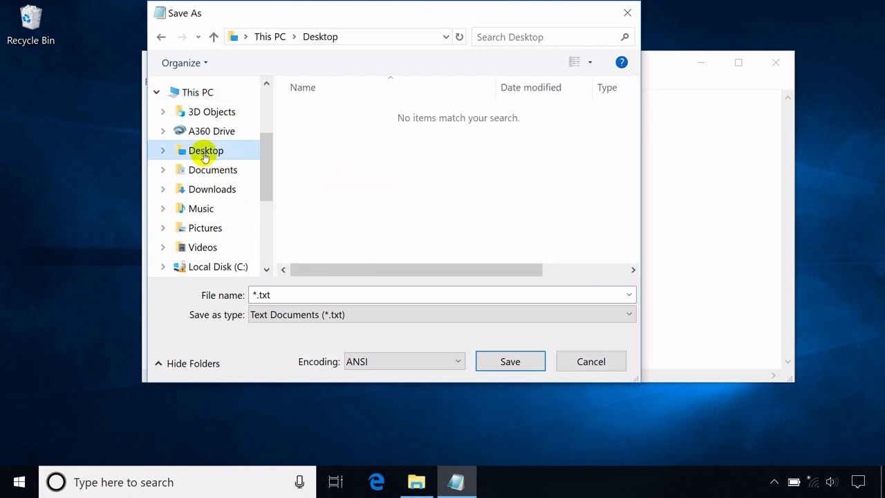
{"action": "left_click", "coordinate": [282, 293]}
{"action": "type", "text": "CreateFOlde"}
{"action": "key", "text": "BackSpace"}
{"action": "key", "text": "BackSpace"}
{"action": "key", "text": "BackSpace"}
{"action": "key", "text": "BackSpace"}
{"action": "type", "text": "older"}
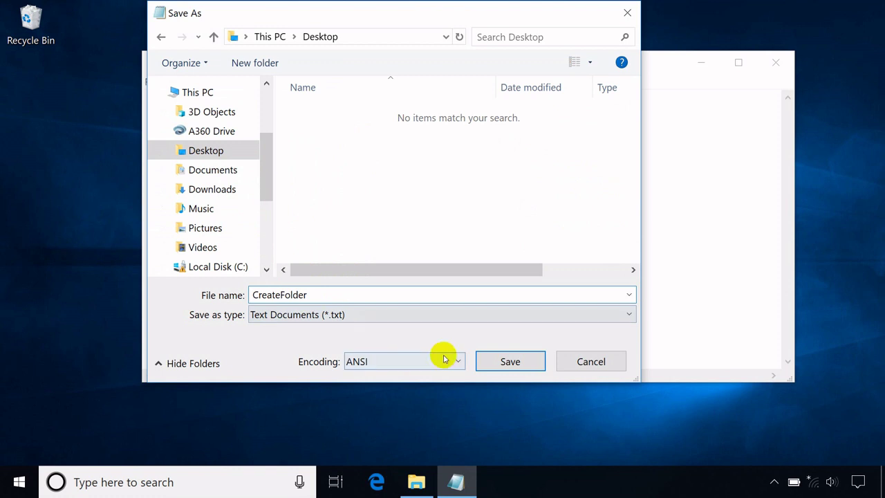
{"action": "type", "text": ".bat"}
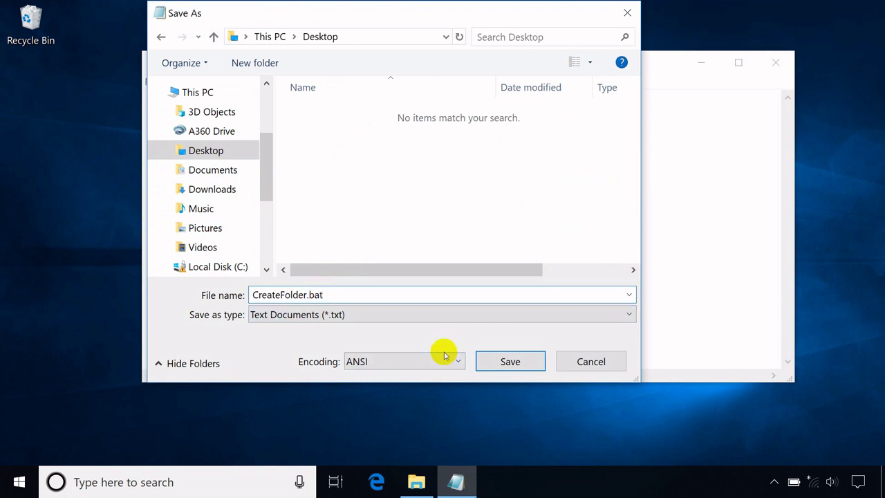
{"action": "left_click", "coordinate": [526, 365]}
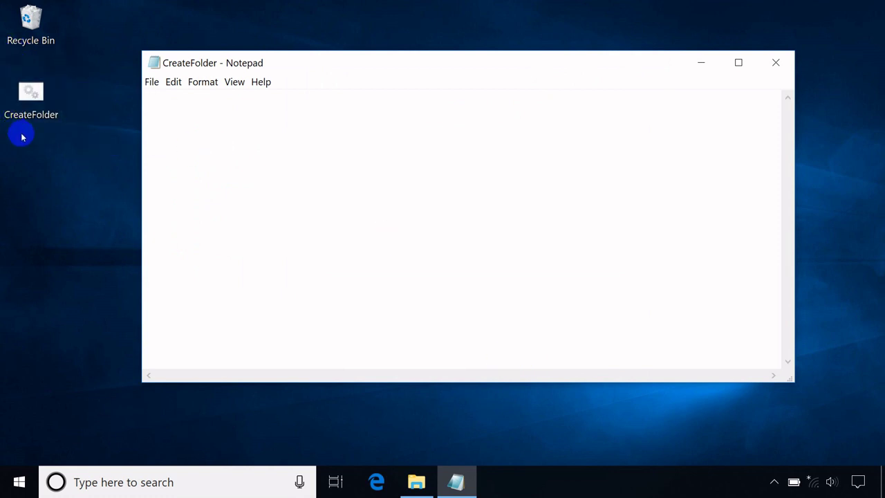
{"action": "left_click", "coordinate": [766, 71]}
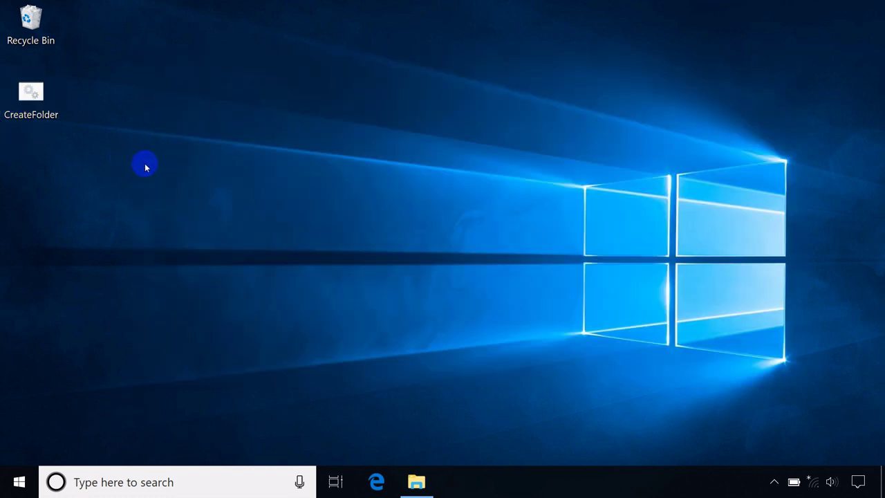
Make a desktop folder named Create and move CreateFolder.bat into it
{"action": "right_click", "coordinate": [146, 166]}
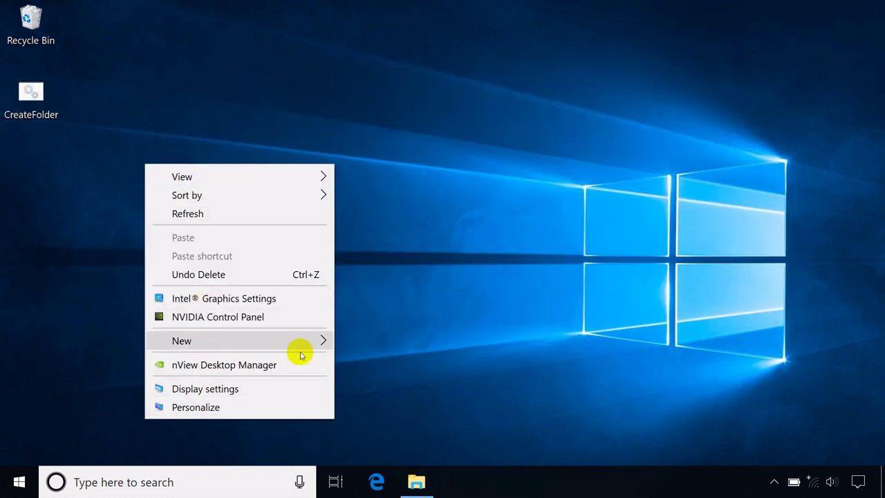
{"action": "mouse_move", "coordinate": [319, 342]}
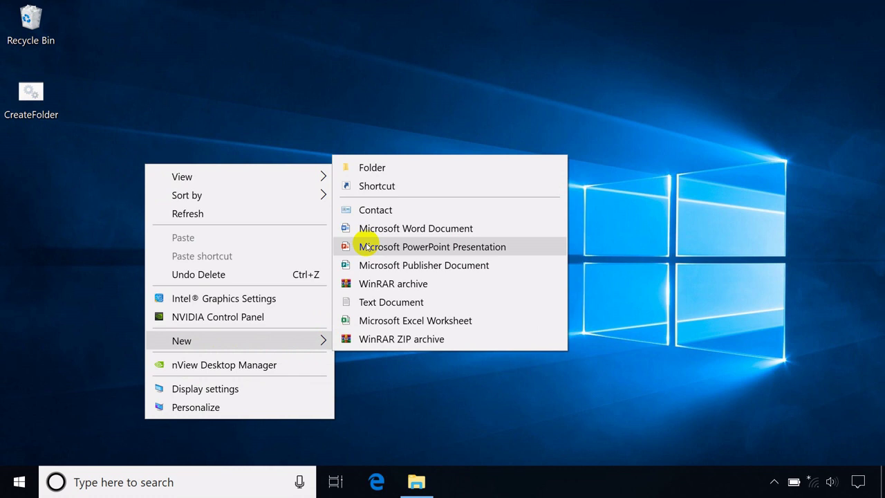
{"action": "left_click", "coordinate": [363, 168]}
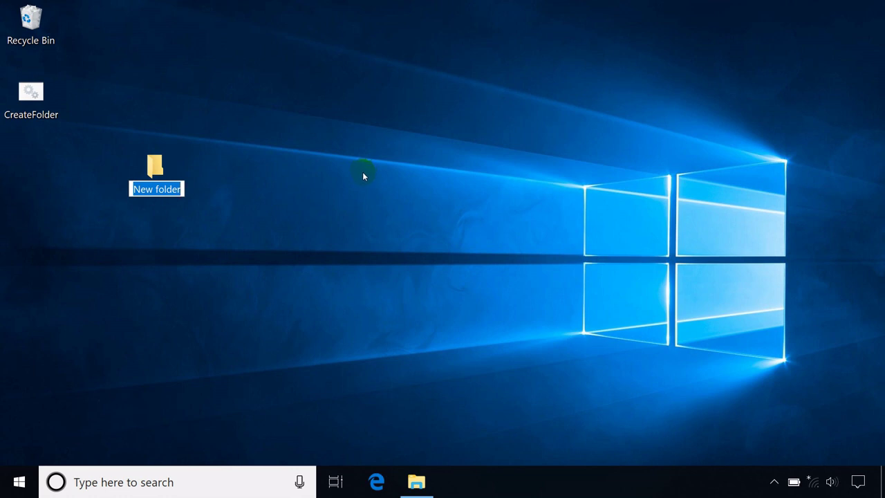
{"action": "type", "text": "Create"}
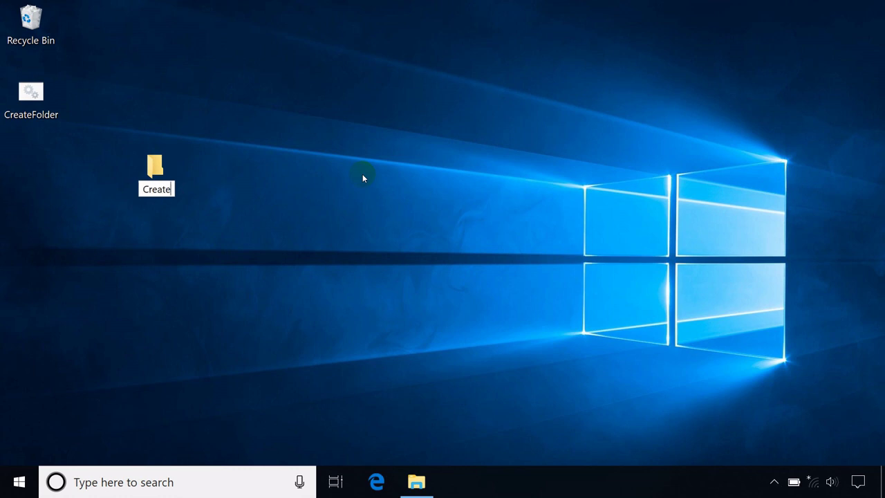
{"action": "key", "text": "Return"}
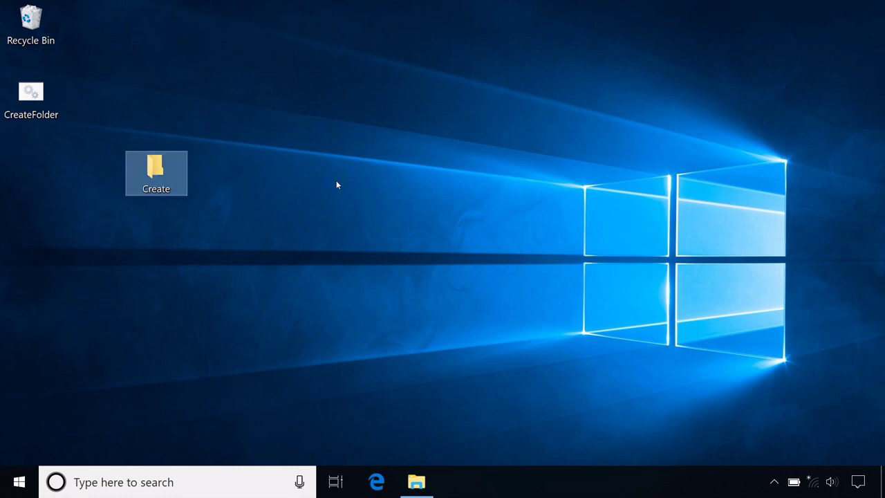
{"action": "left_click_drag", "start_coordinate": [30, 95], "coordinate": [37, 126]}
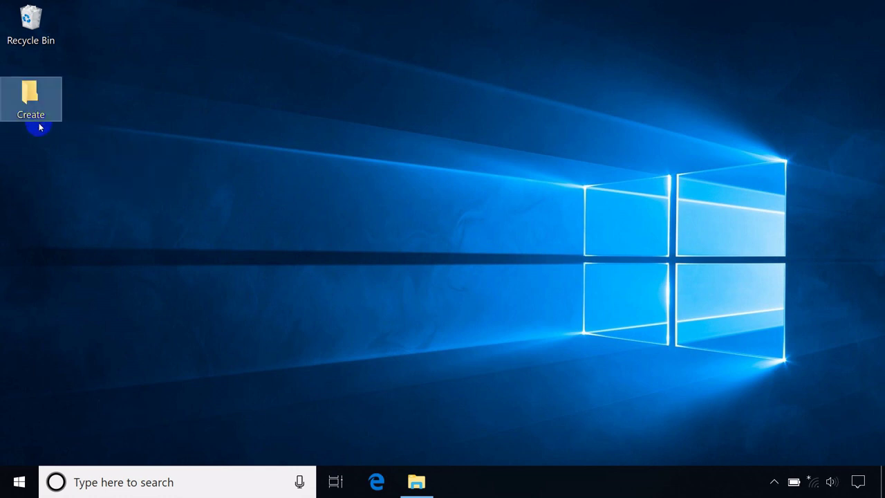
Open the Create folder, run CreateFolder.bat, then open it for editing in Notepad
{"action": "double_click", "coordinate": [28, 99]}
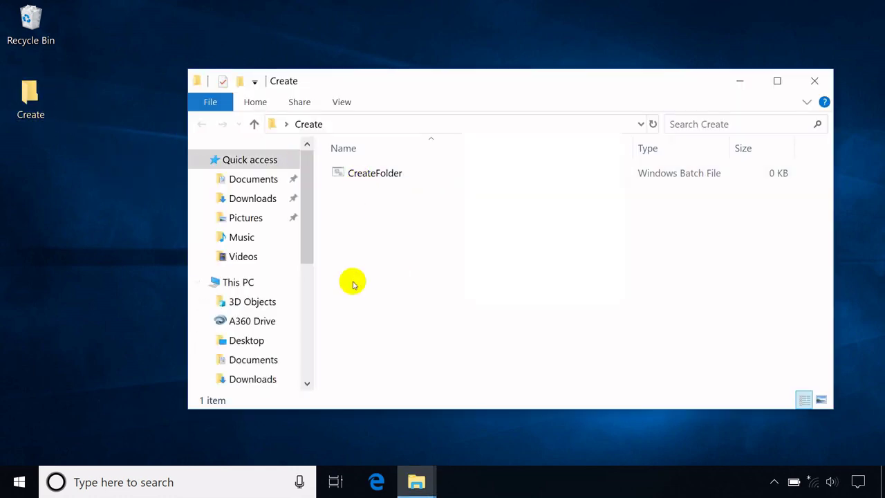
{"action": "left_click", "coordinate": [362, 181]}
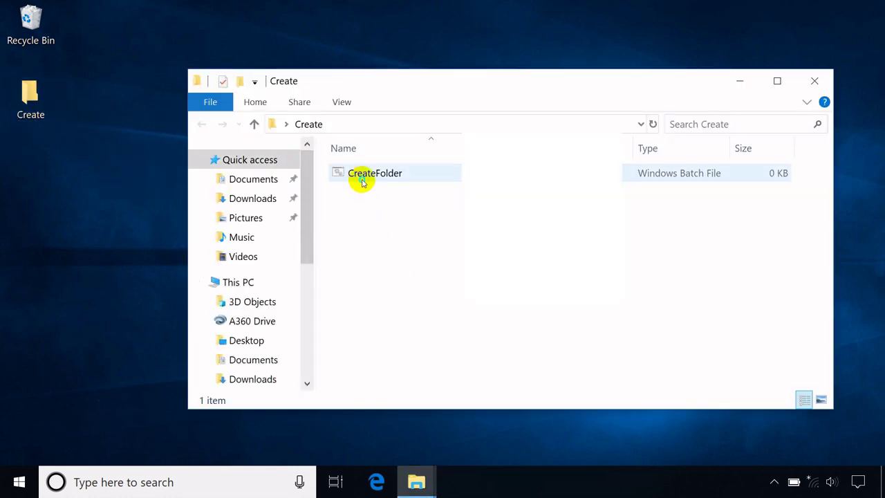
{"action": "double_click", "coordinate": [363, 178]}
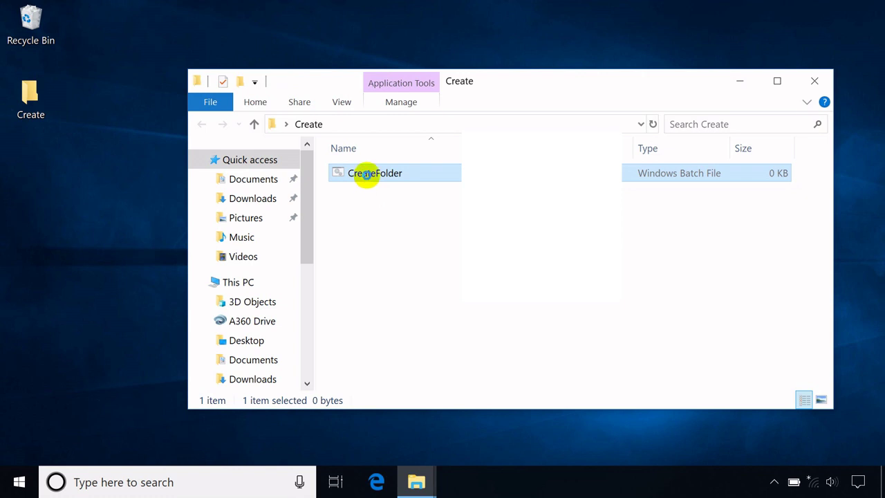
{"action": "right_click", "coordinate": [426, 176]}
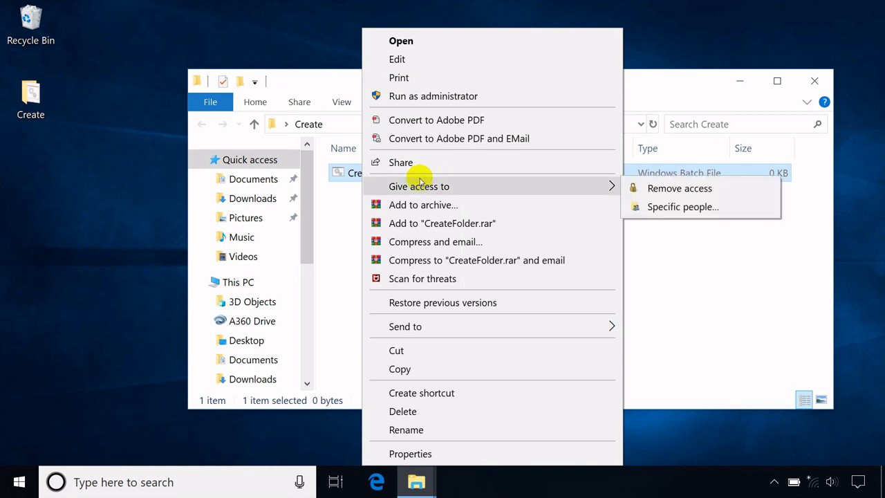
{"action": "left_click", "coordinate": [417, 61]}
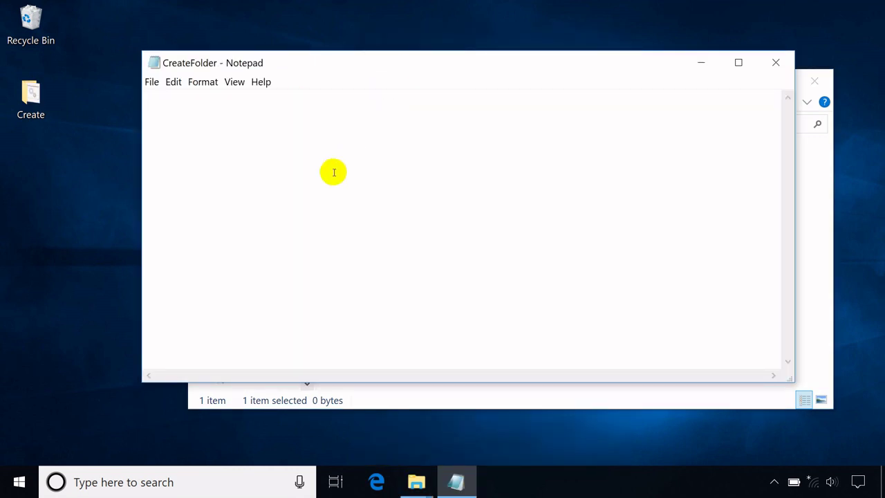
Write the commands 'MD Folder01' and 'MKDIR Folder02' on two lines of the batch file
{"action": "left_click_drag", "start_coordinate": [331, 61], "coordinate": [384, 57]}
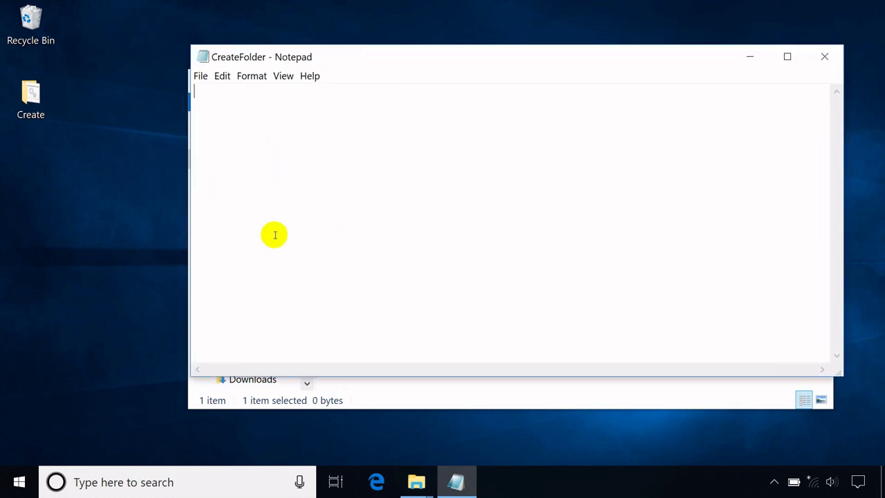
{"action": "type", "text": "MD"}
{"action": "type", "text": "Folder"}
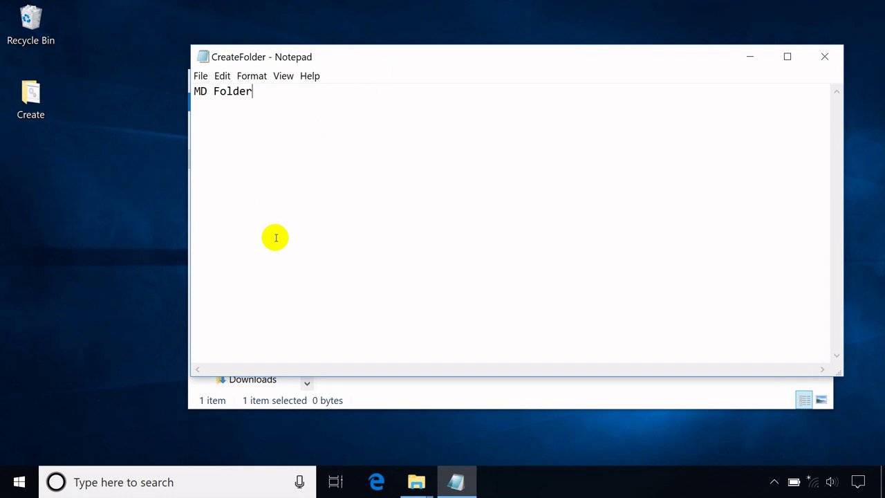
{"action": "type", "text": "01"}
{"action": "key", "text": "Return"}
{"action": "key", "text": "Return"}
{"action": "type", "text": "MKDIR Folder"}
{"action": "type", "text": " 2"}
{"action": "key", "text": "BackSpace"}
{"action": "key", "text": "BackSpace"}
{"action": "type", "text": "02"}
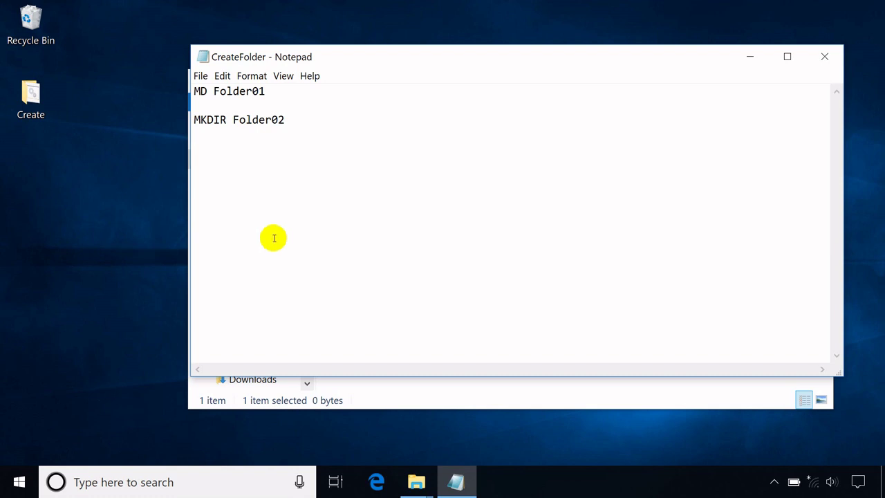
Save and close the batch file, run it to create Folder01 and Folder02, then reopen it for editing
{"action": "left_click", "coordinate": [824, 56]}
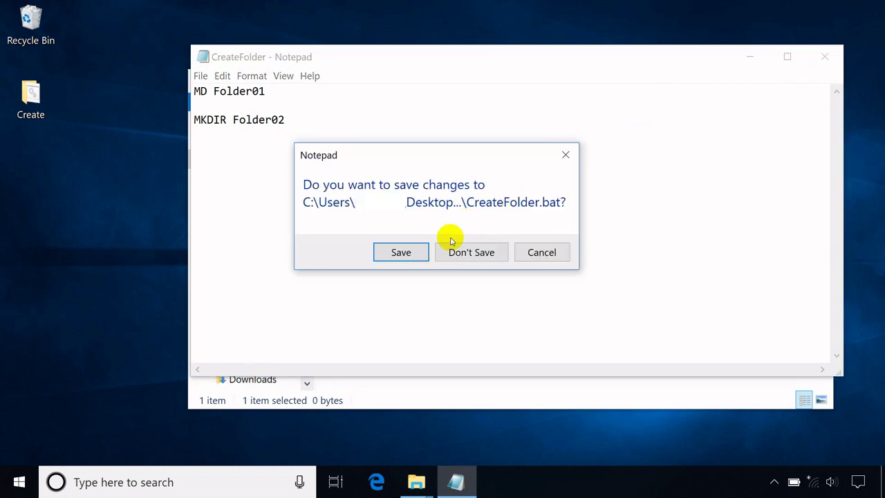
{"action": "left_click", "coordinate": [400, 251]}
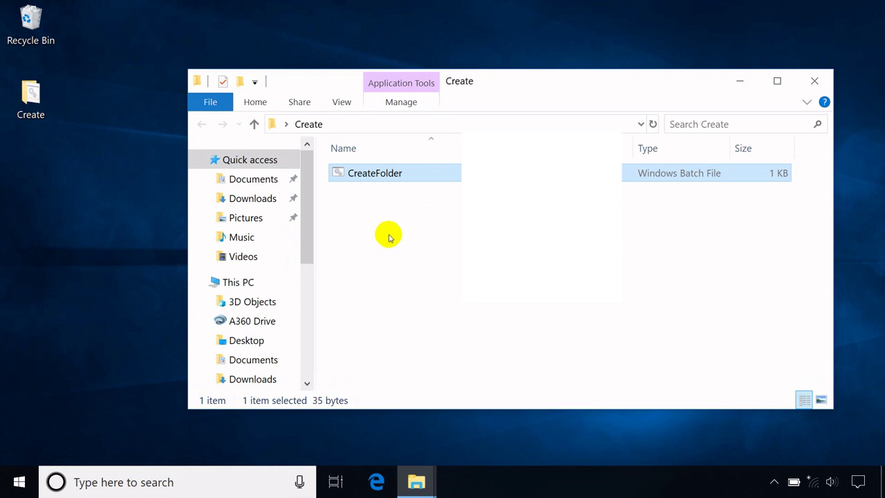
{"action": "double_click", "coordinate": [370, 181]}
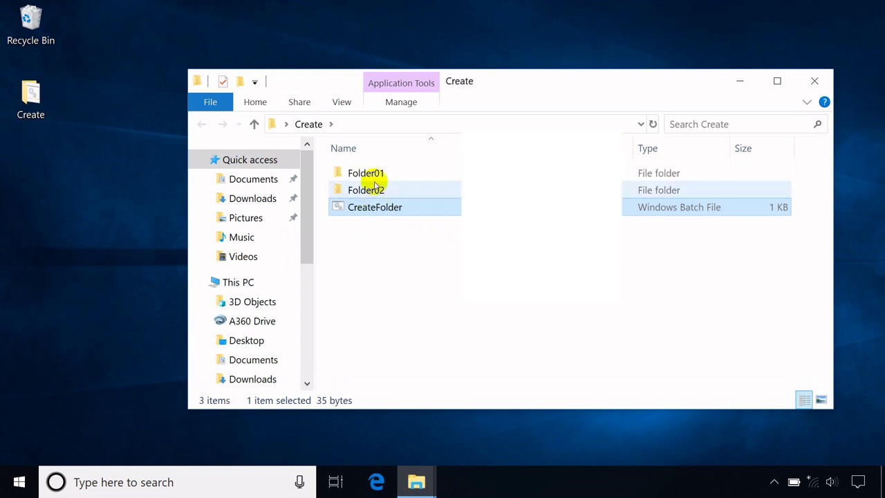
{"action": "right_click", "coordinate": [394, 218]}
{"action": "left_click", "coordinate": [435, 63]}
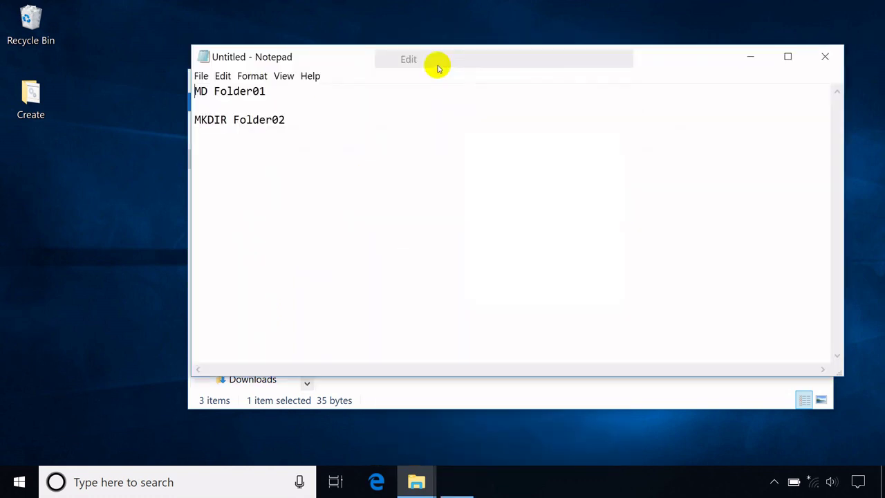
Change the batch lines to MD Folder 03 and MKDIR Folder 04
{"action": "left_click", "coordinate": [288, 157]}
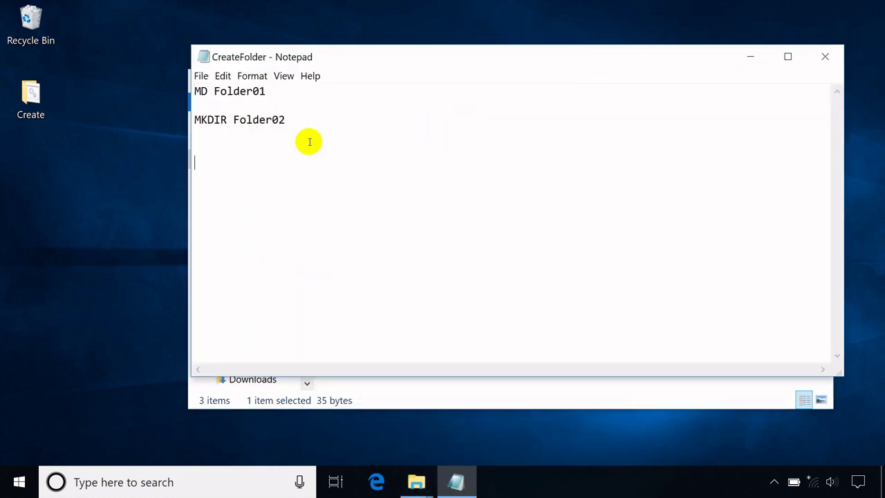
{"action": "left_click", "coordinate": [289, 119]}
{"action": "left_click", "coordinate": [268, 90]}
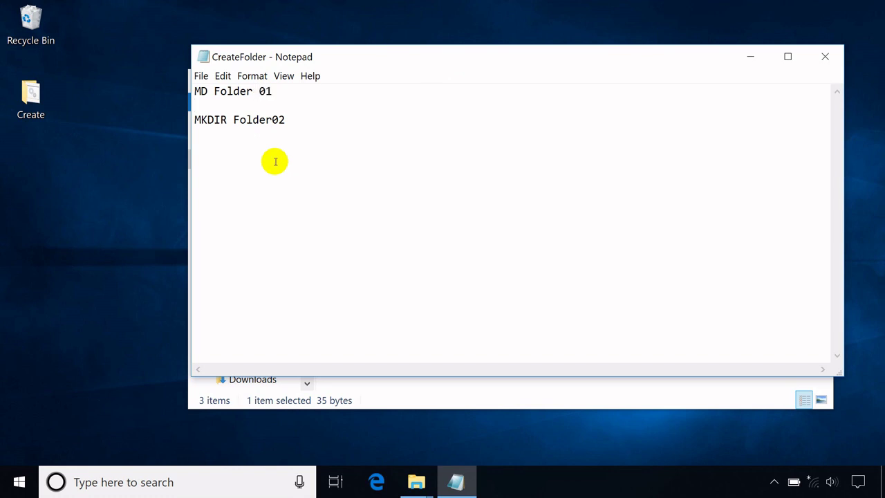
{"action": "left_click", "coordinate": [272, 120]}
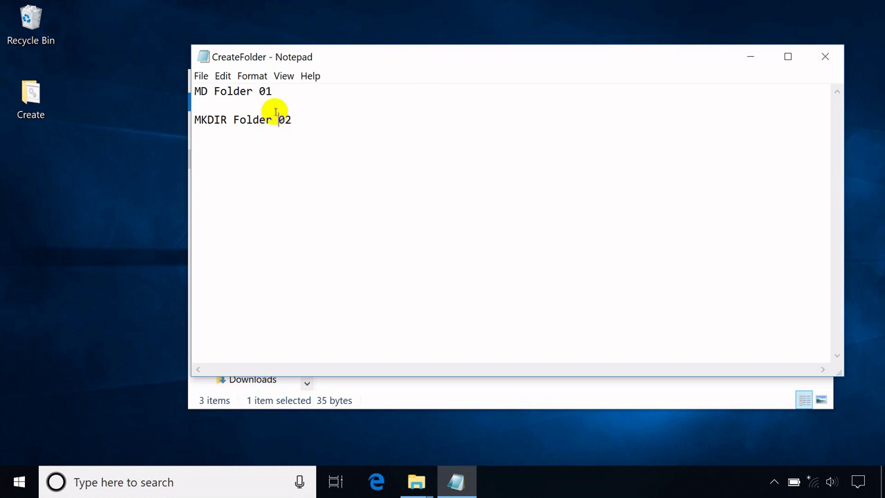
{"action": "left_click", "coordinate": [274, 92]}
{"action": "key", "text": "BackSpace"}
{"action": "type", "text": "3"}
{"action": "left_click", "coordinate": [305, 119]}
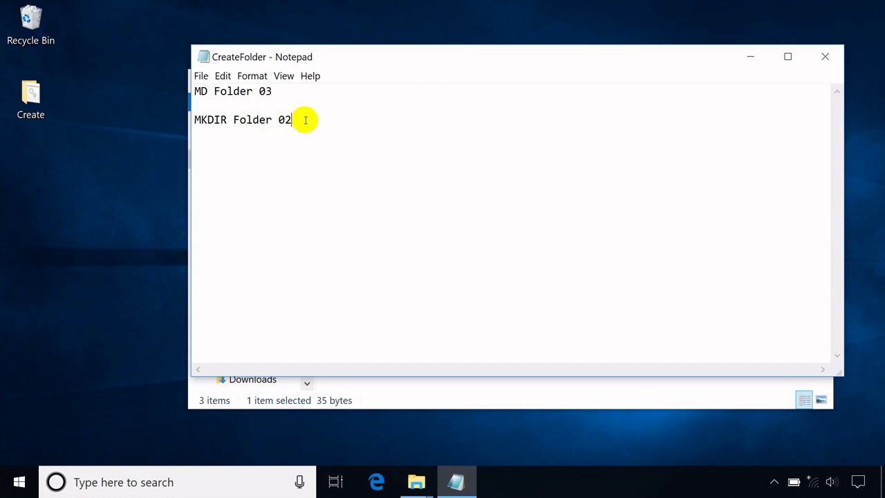
{"action": "key", "text": "BackSpace"}
{"action": "type", "text": "4"}
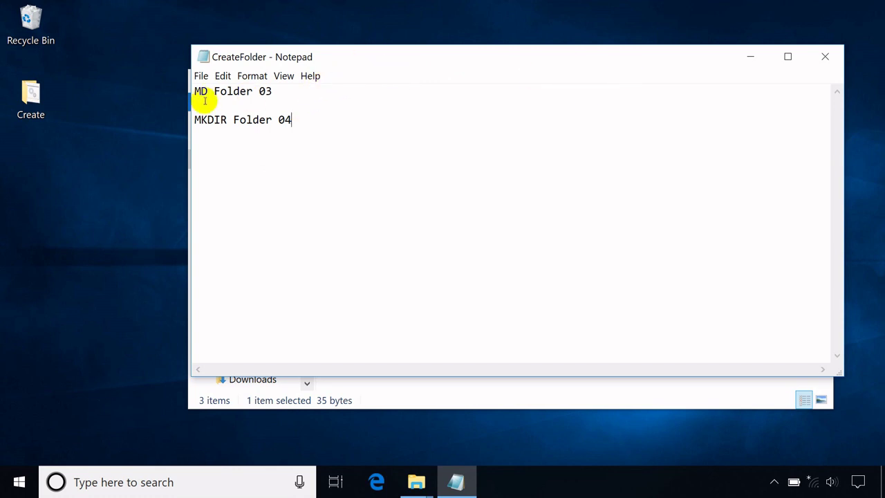
Save the batch file, close Notepad and run it to create folders 03, 04 and Folder
{"action": "left_click", "coordinate": [200, 78]}
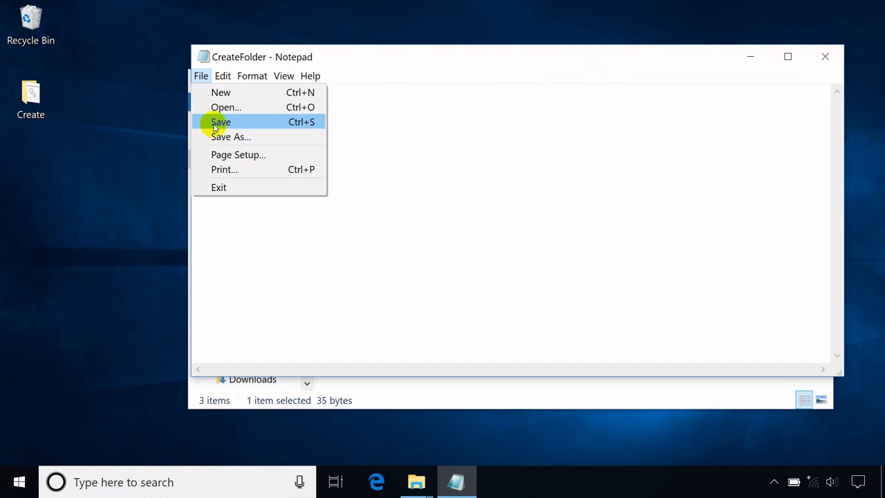
{"action": "left_click", "coordinate": [207, 120]}
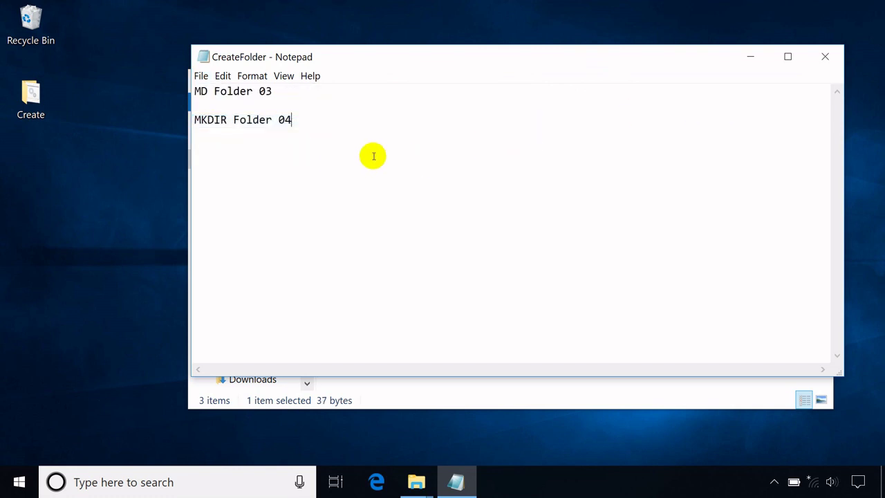
{"action": "left_click", "coordinate": [823, 56]}
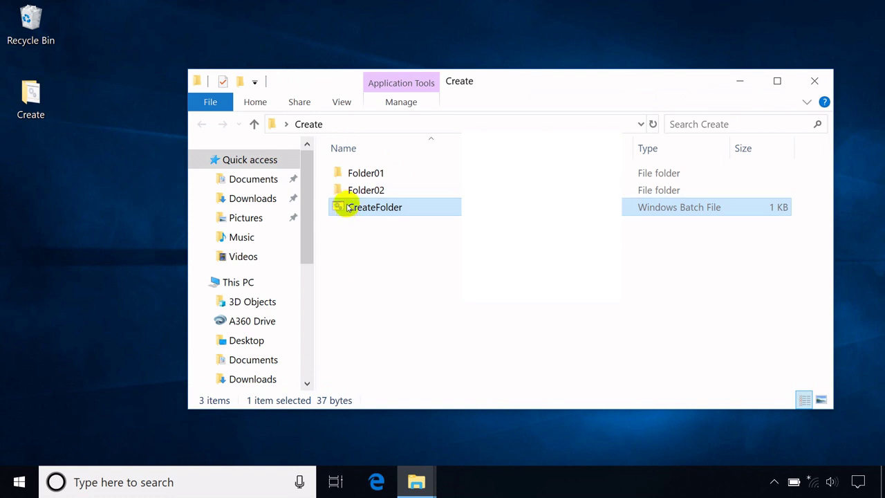
{"action": "key", "text": "Return"}
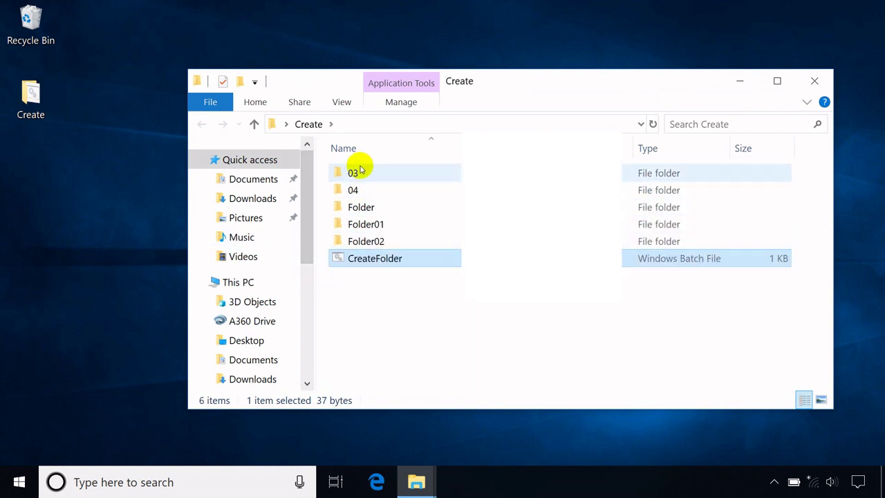
{"action": "right_click", "coordinate": [348, 263]}
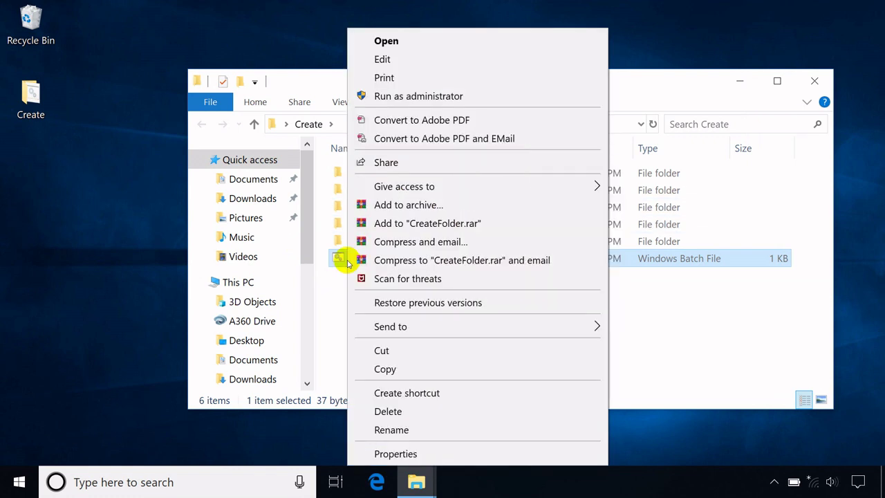
Reopen CreateFolder and wrap the names in quotes: MD "Folder 03" and MKDIR "Folder 04"
{"action": "left_click", "coordinate": [381, 60]}
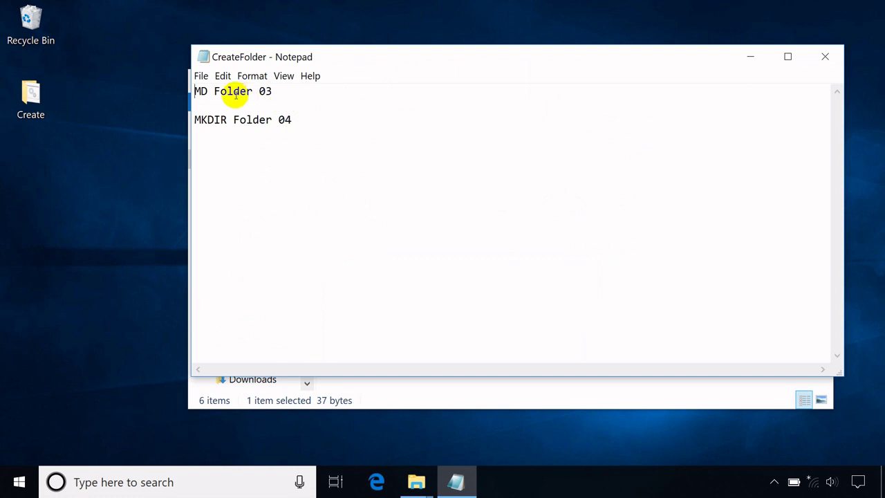
{"action": "left_click", "coordinate": [213, 91]}
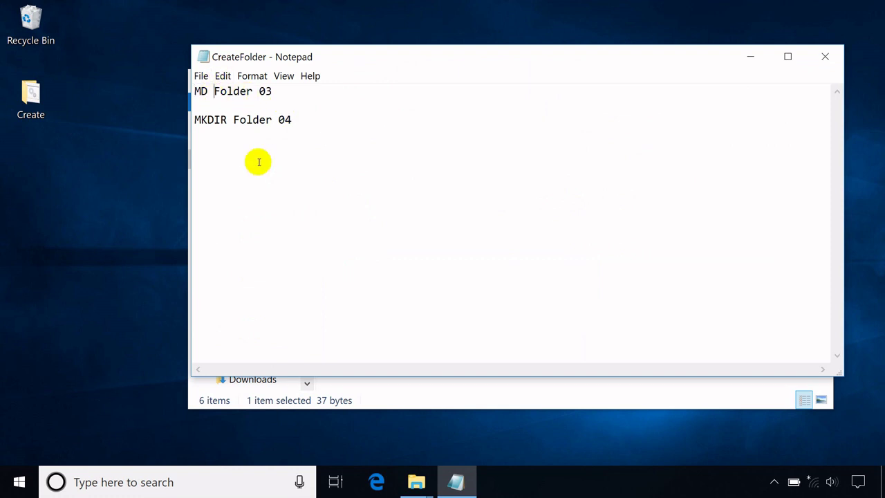
{"action": "type", "text": "\""}
{"action": "key", "text": "Right"}
{"action": "key", "text": "Right"}
{"action": "key", "text": "Right"}
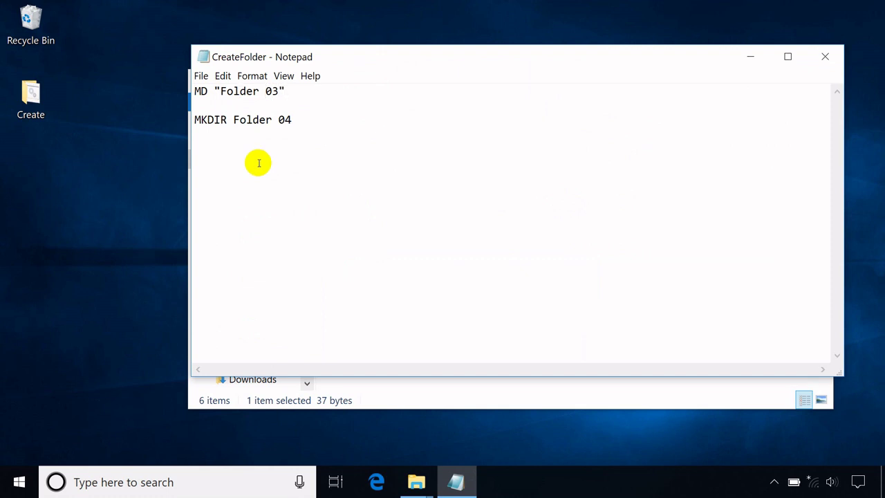
{"action": "left_click", "coordinate": [301, 129]}
{"action": "type", "text": "\""}
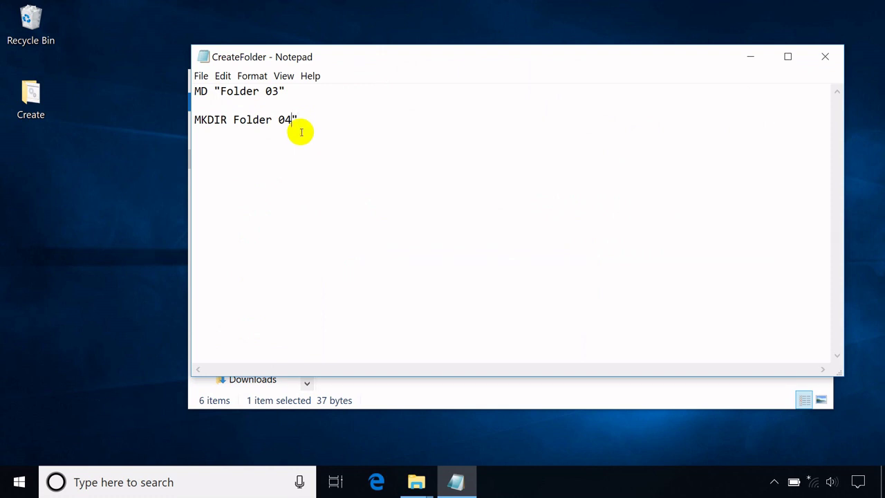
{"action": "key", "text": "Home"}
{"action": "key", "text": "ctrl+Right"}
{"action": "type", "text": "\""}
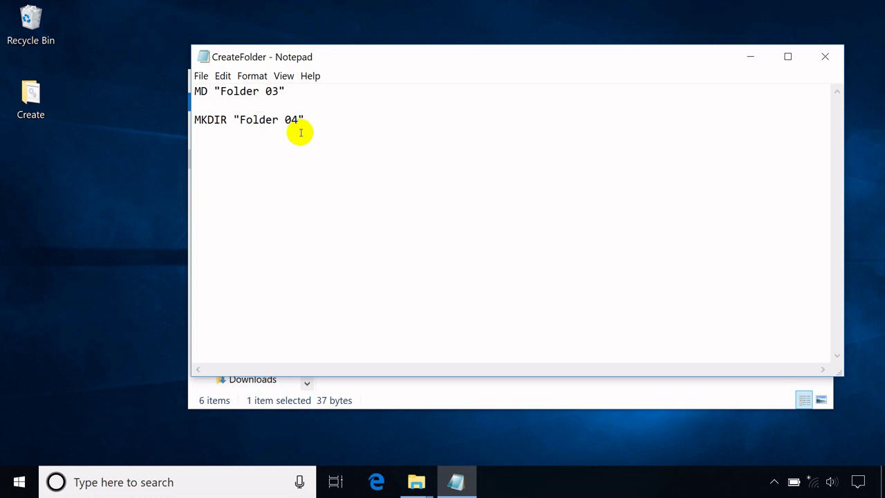
Save with Ctrl+S, close Notepad and run CreateFolder to make the quoted folders
{"action": "key", "text": "ctrl+s"}
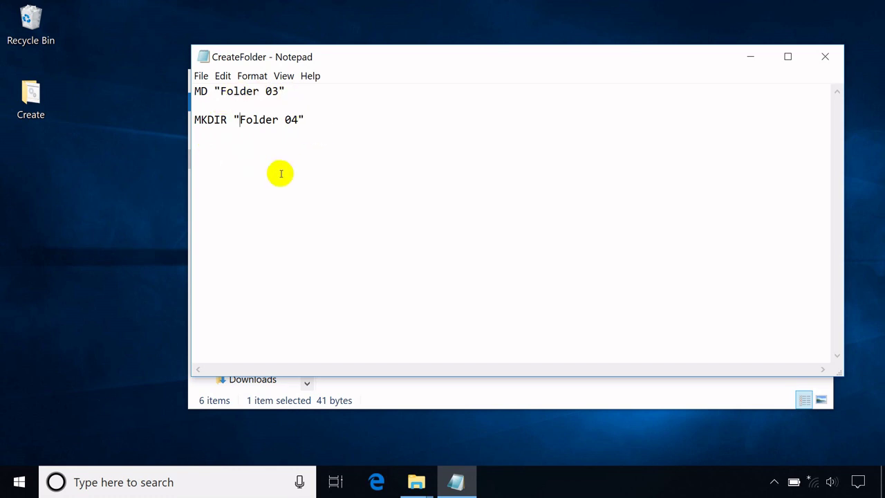
{"action": "left_click", "coordinate": [826, 56]}
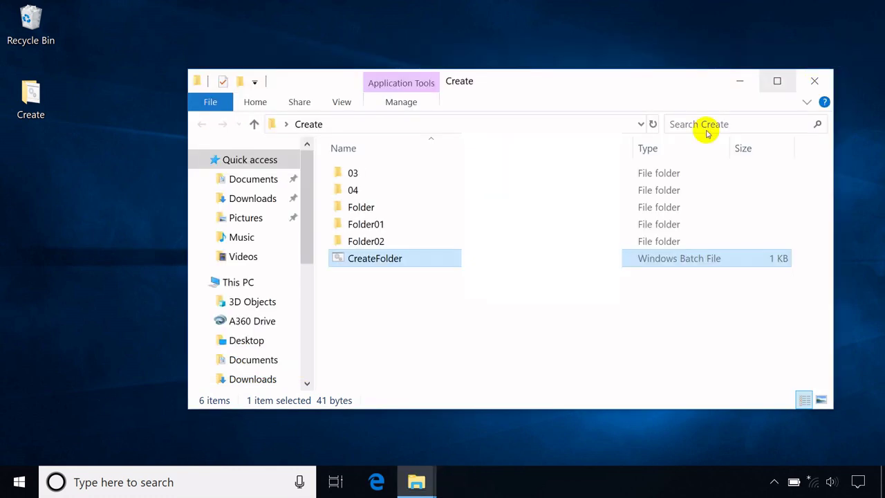
{"action": "double_click", "coordinate": [360, 262]}
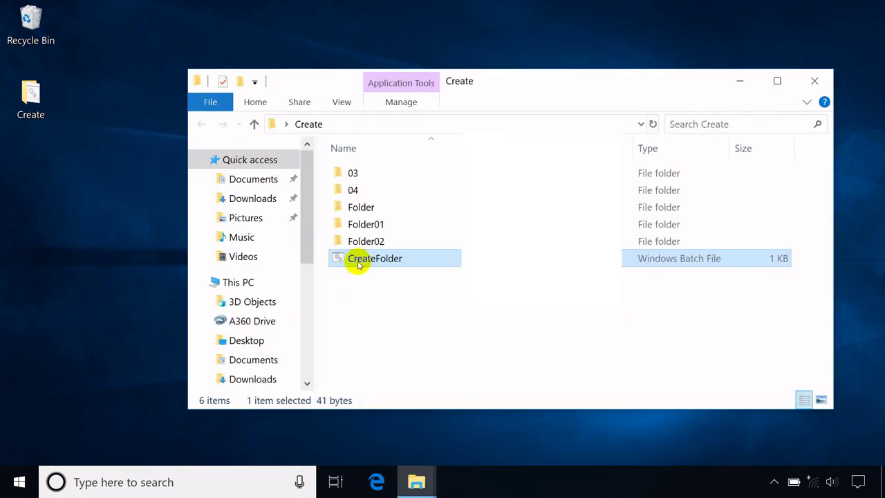
Edit CreateFolder2, add Monday Tuesday Wednesday Thursday Friday Saturday Sunday after MD, and save
{"action": "left_click", "coordinate": [349, 344]}
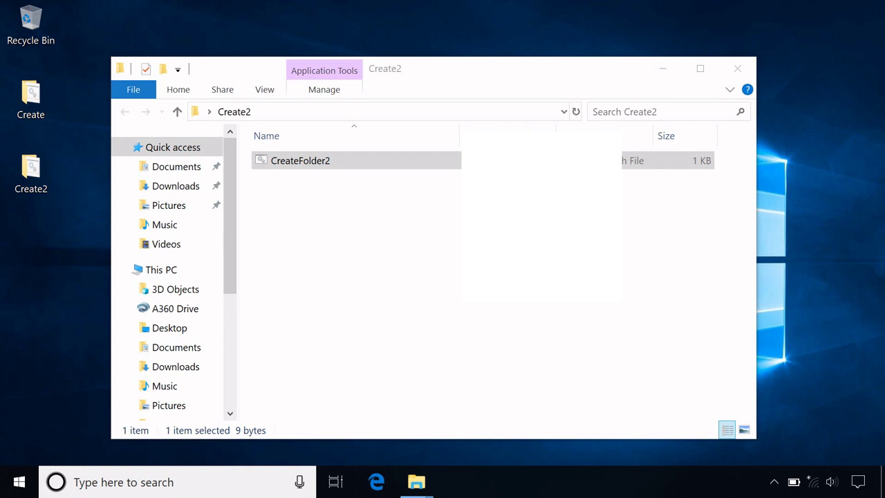
{"action": "right_click", "coordinate": [292, 160]}
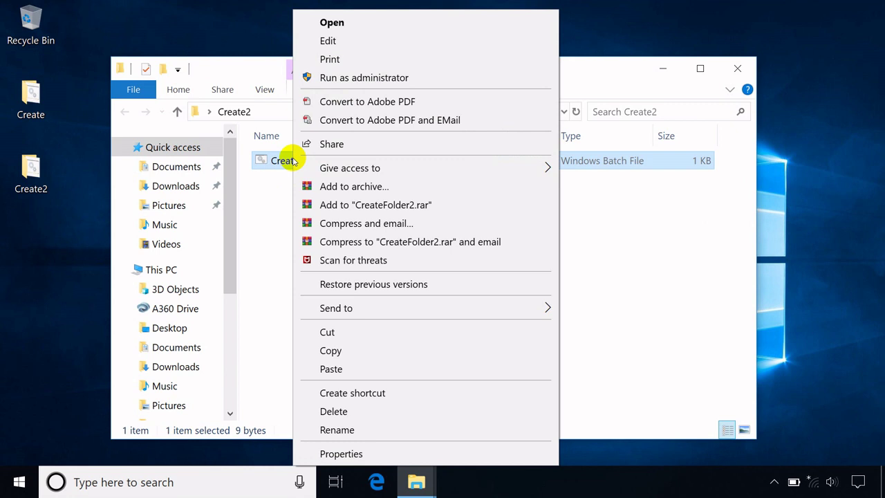
{"action": "left_click", "coordinate": [329, 41]}
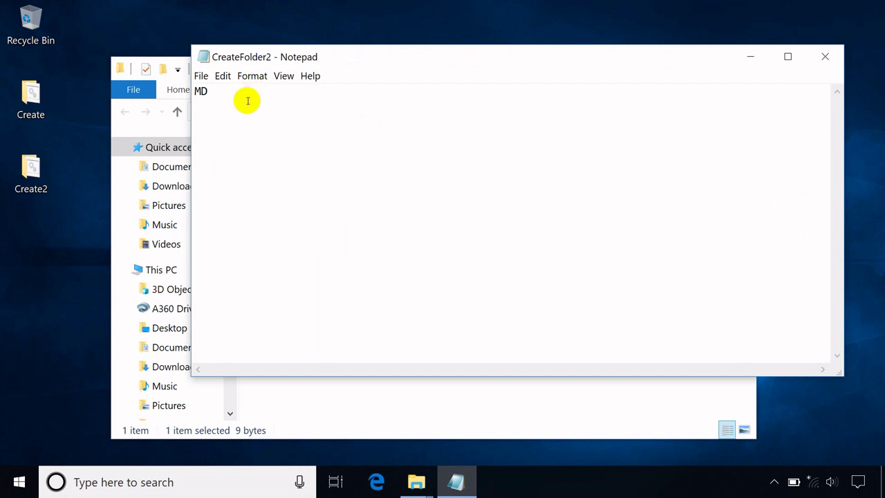
{"action": "type", "text": "Monday Tuesday "}
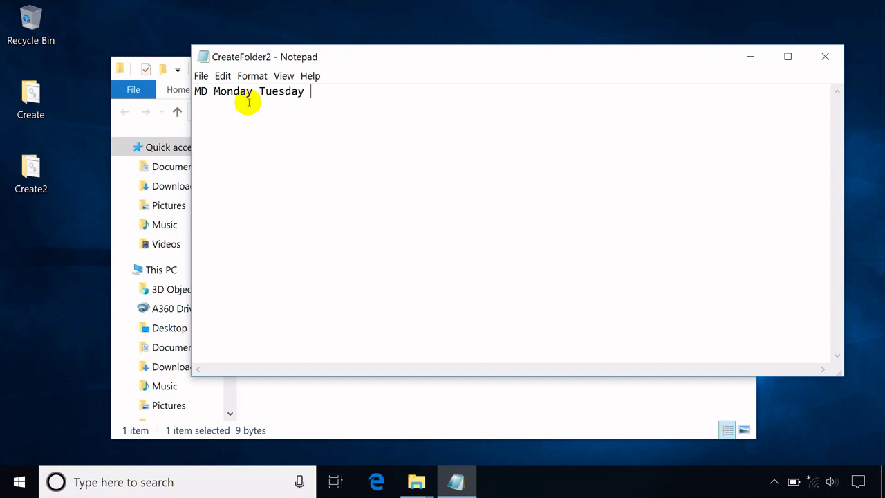
{"action": "type", "text": "Wednesday T"}
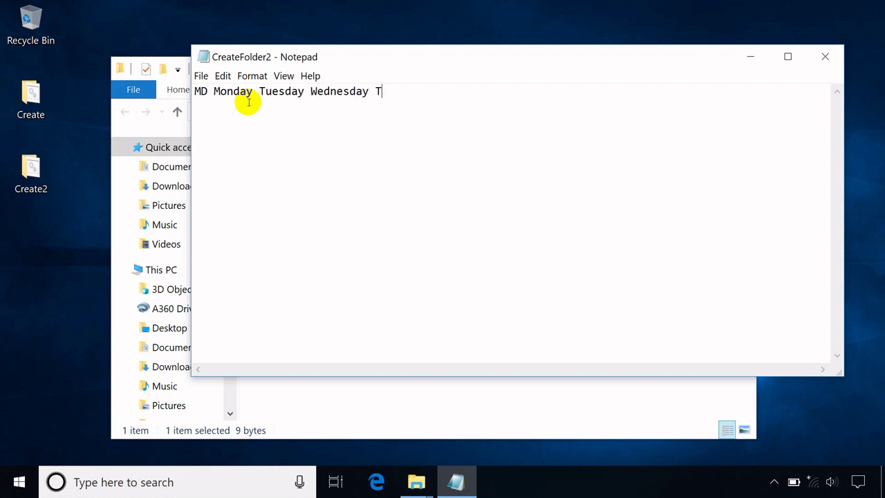
{"action": "type", "text": "hursday Friday"}
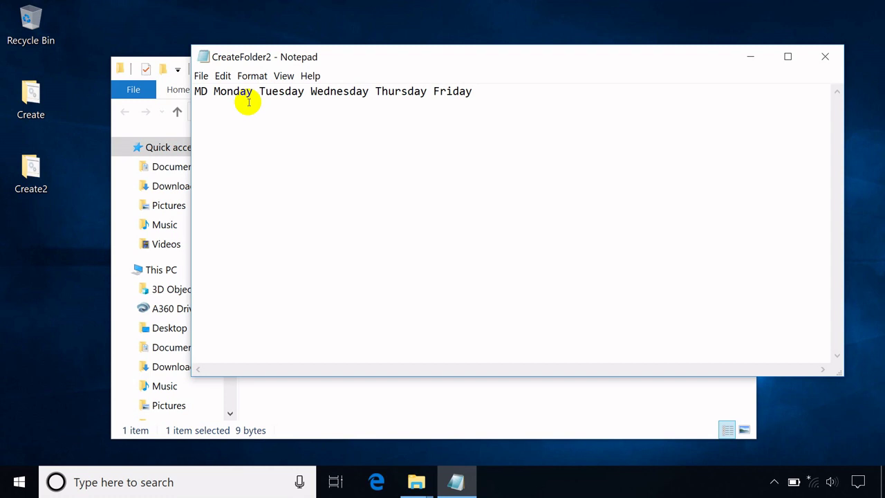
{"action": "type", "text": " Saturday Sunday"}
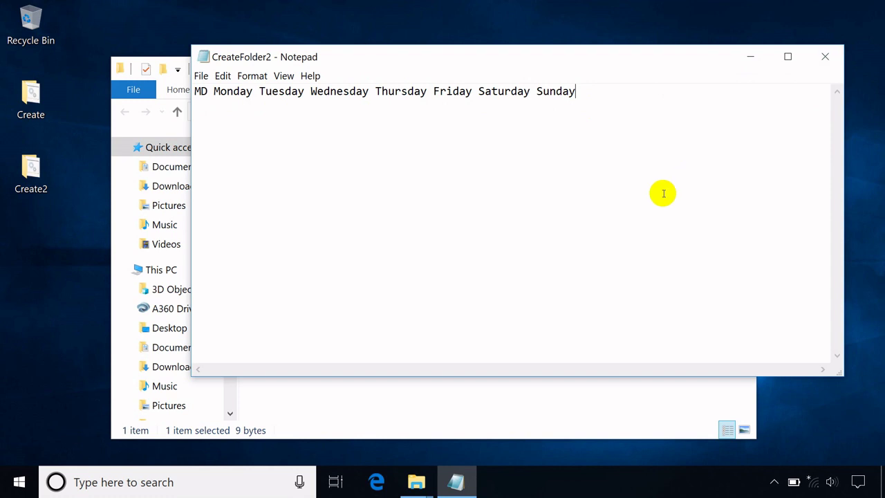
{"action": "left_click", "coordinate": [200, 75]}
{"action": "left_click", "coordinate": [221, 123]}
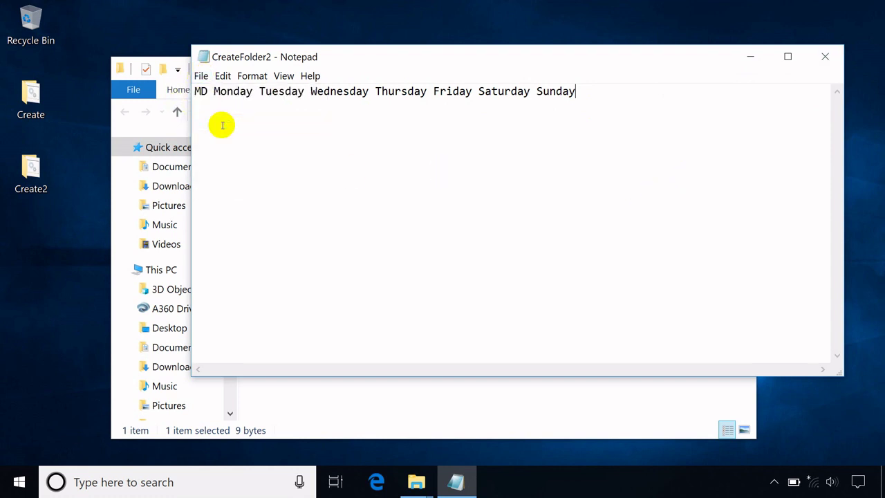
Close Notepad, run CreateFolder2 to create the Monday–Sunday folders, and reopen it for editing
{"action": "left_click", "coordinate": [823, 61]}
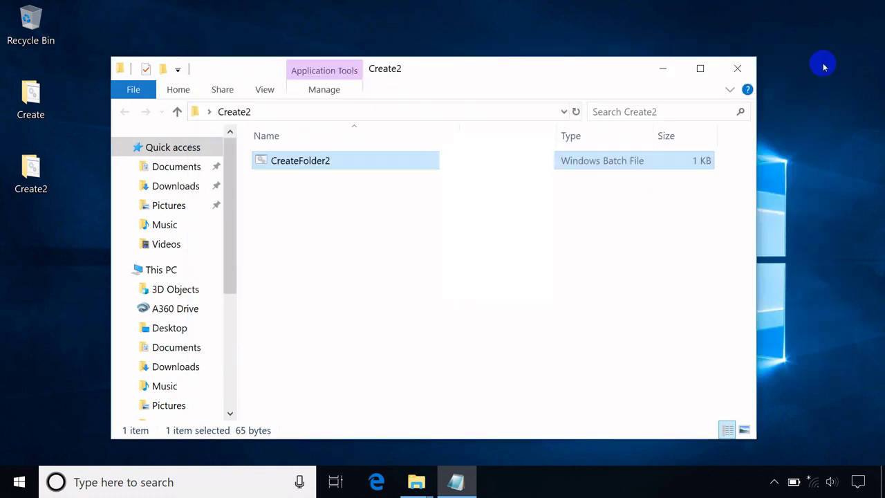
{"action": "left_click", "coordinate": [324, 302]}
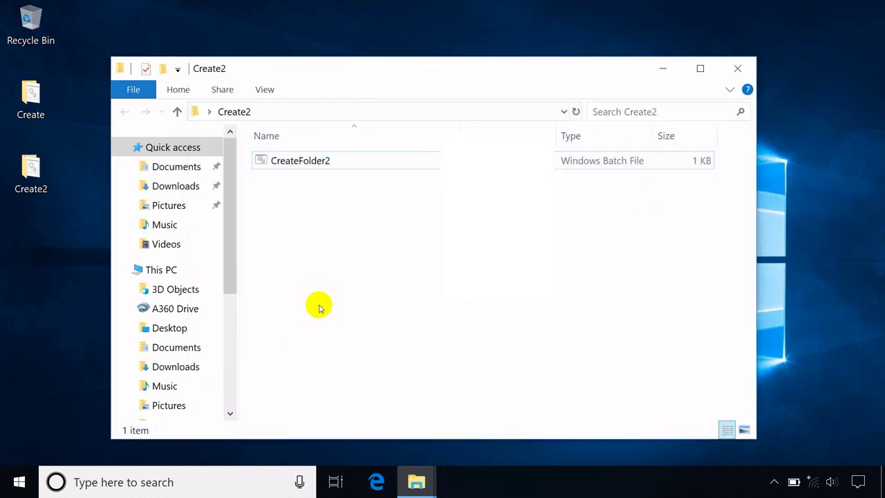
{"action": "left_click", "coordinate": [312, 170]}
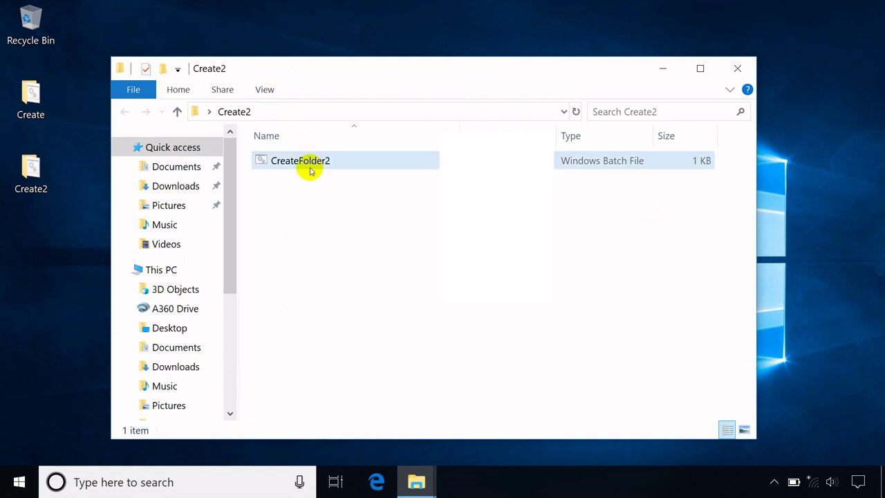
{"action": "double_click", "coordinate": [308, 165]}
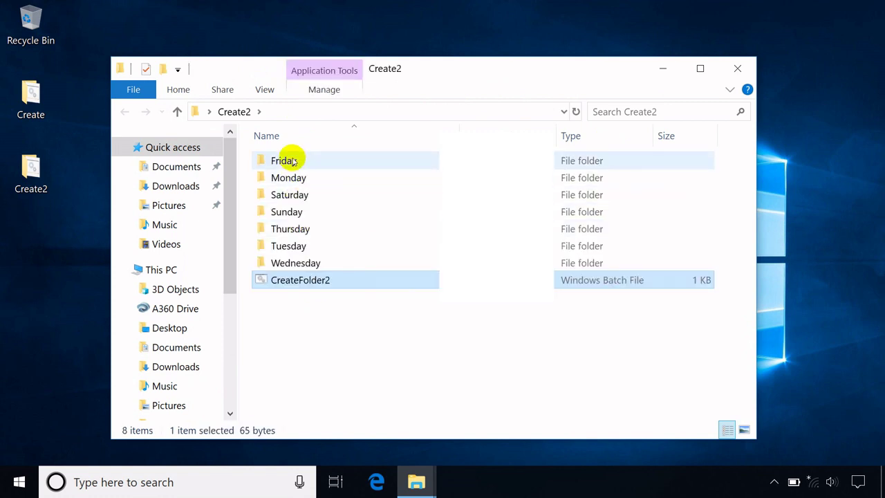
{"action": "right_click", "coordinate": [293, 280]}
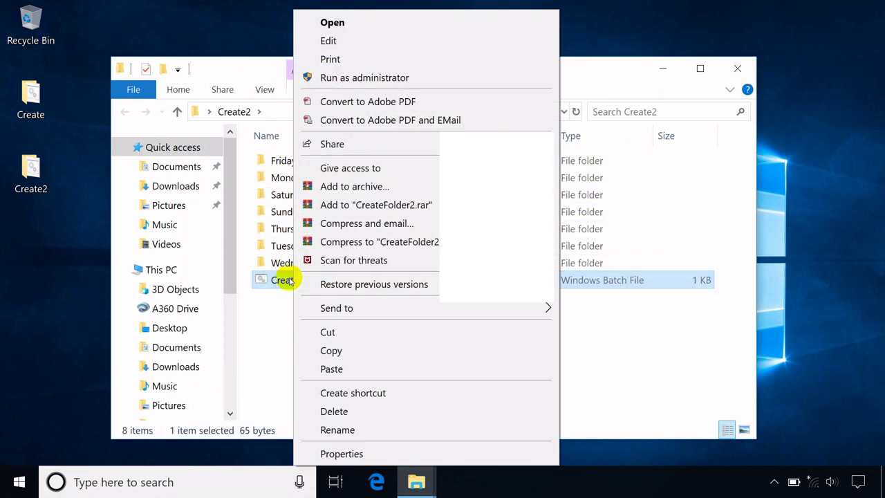
{"action": "left_click", "coordinate": [358, 39]}
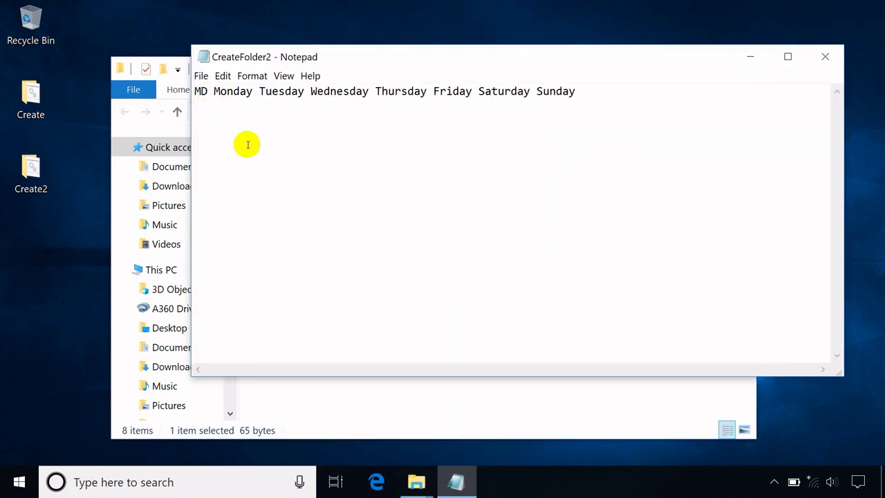
Prefix Monday through Thursday with 01_, 02_, 03_ and 04_
{"action": "type", "text": "01"}
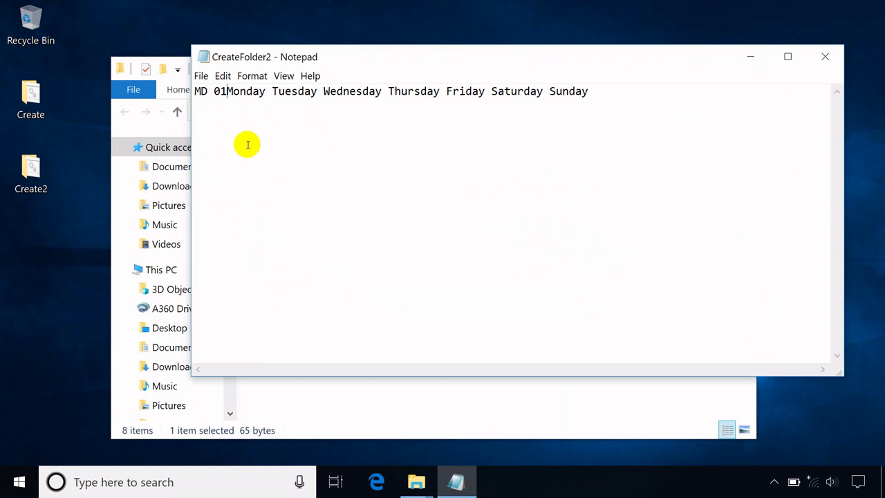
{"action": "type", "text": "_"}
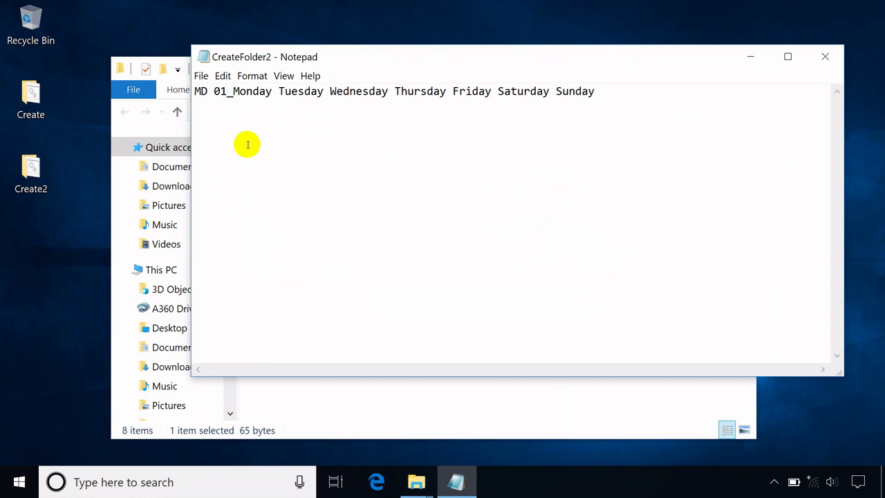
{"action": "left_click", "coordinate": [279, 92]}
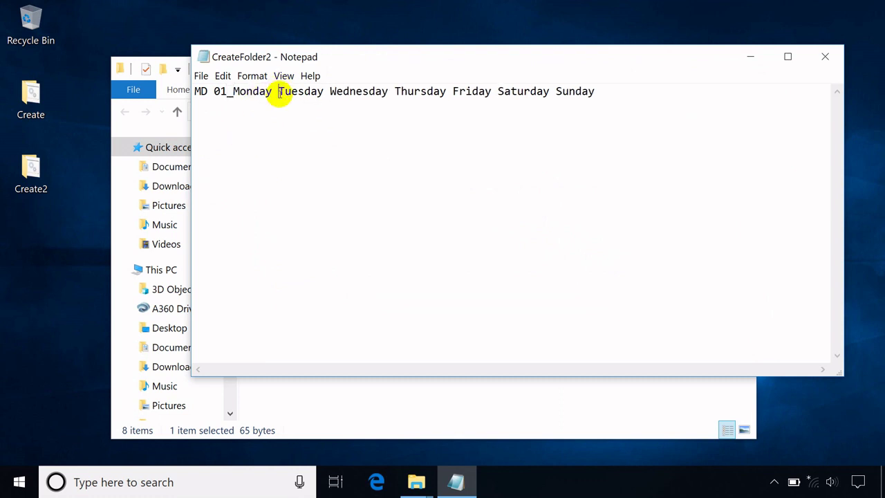
{"action": "type", "text": "02_"}
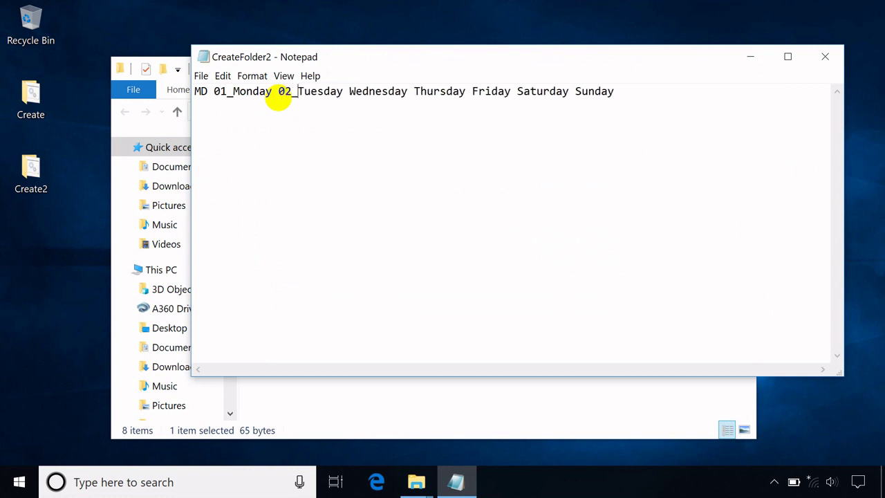
{"action": "left_click", "coordinate": [345, 92]}
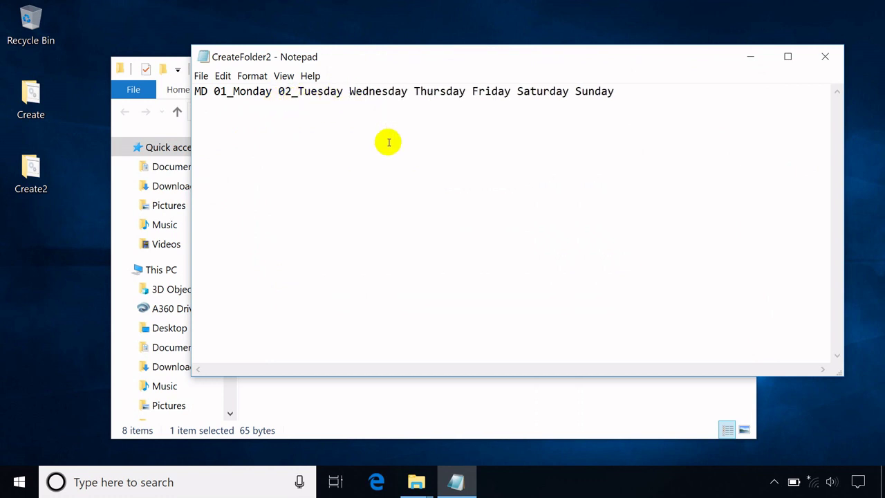
{"action": "type", "text": "03_"}
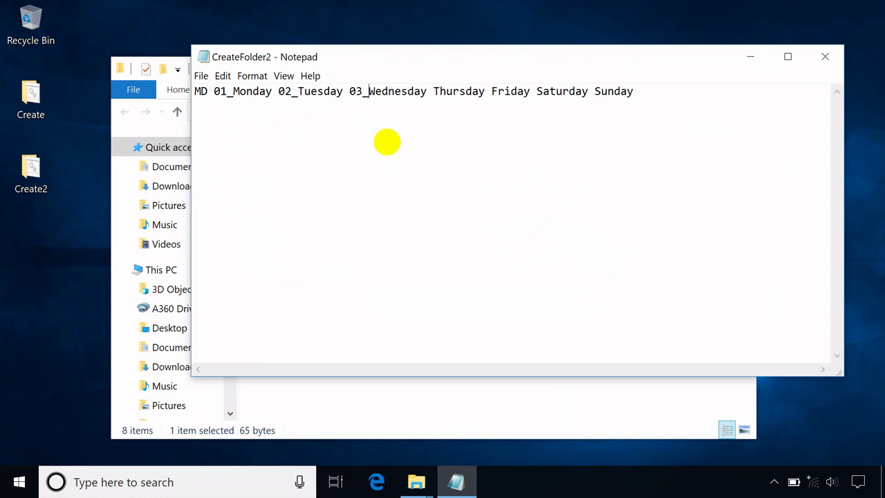
{"action": "left_click", "coordinate": [431, 92]}
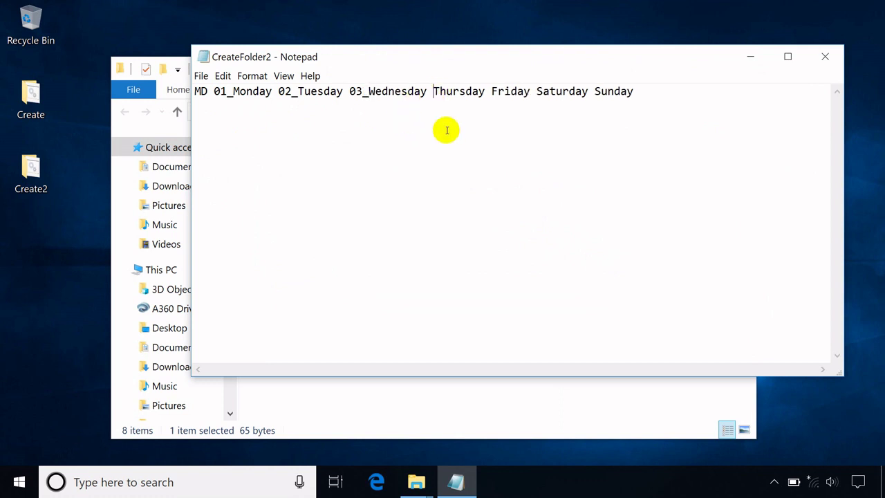
{"action": "type", "text": "04"}
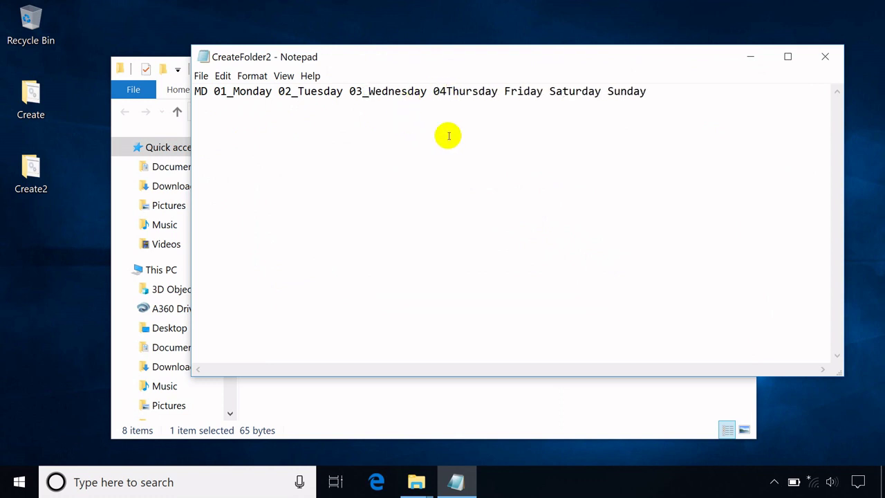
{"action": "type", "text": "_"}
Prefix Friday, Saturday and Sunday with 05_, 06_ and 07_, then save the file
{"action": "left_click", "coordinate": [510, 91]}
{"action": "type", "text": "05_"}
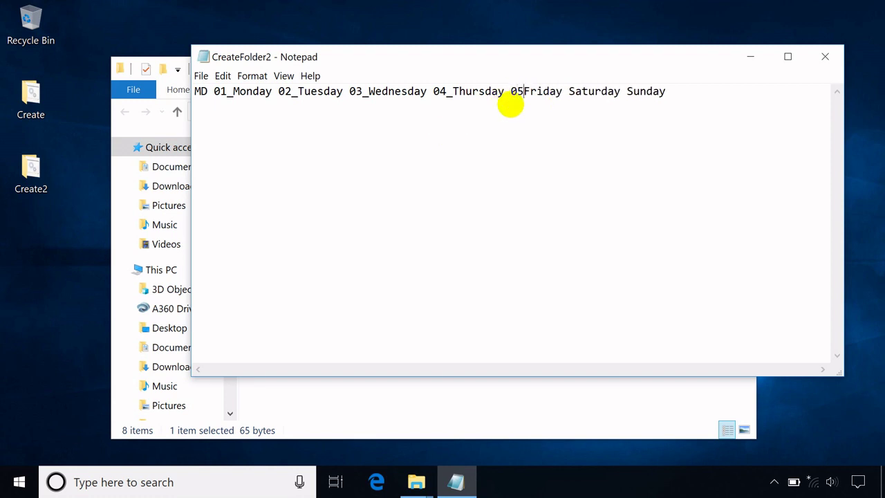
{"action": "left_click", "coordinate": [575, 91]}
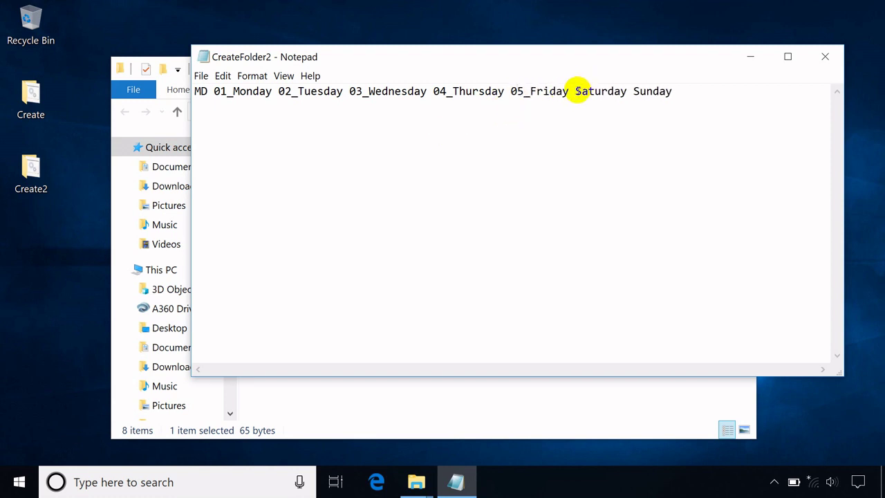
{"action": "type", "text": "06_"}
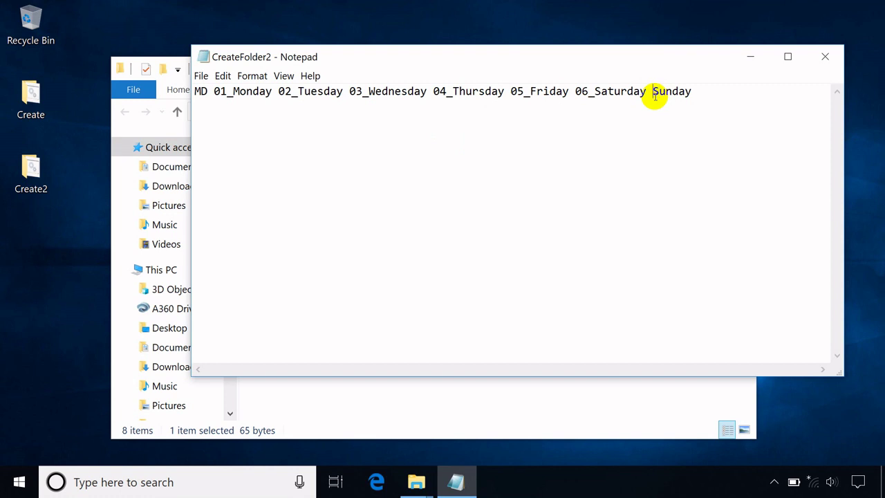
{"action": "left_click", "coordinate": [651, 95]}
{"action": "type", "text": "0&"}
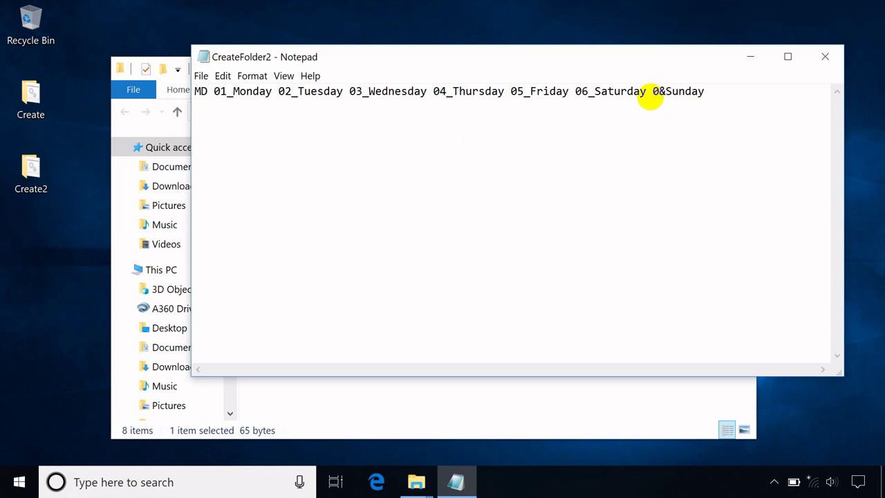
{"action": "key", "text": "BackSpace"}
{"action": "type", "text": "7_"}
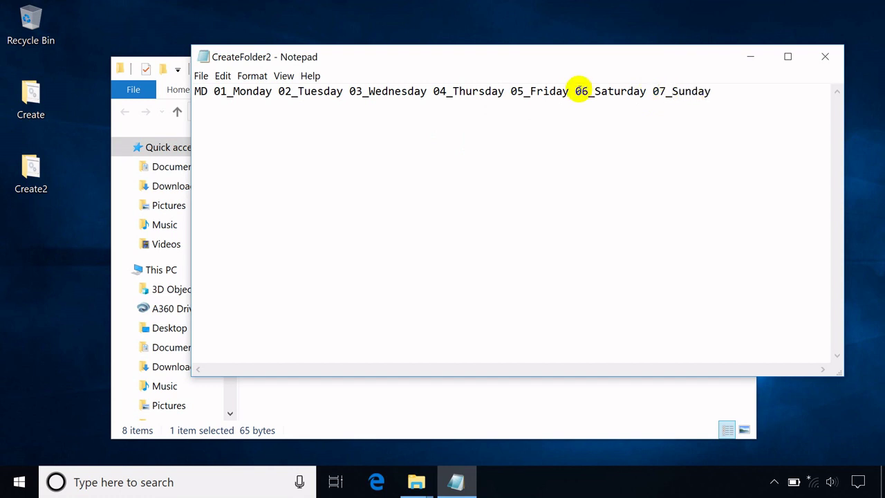
{"action": "left_click", "coordinate": [201, 76]}
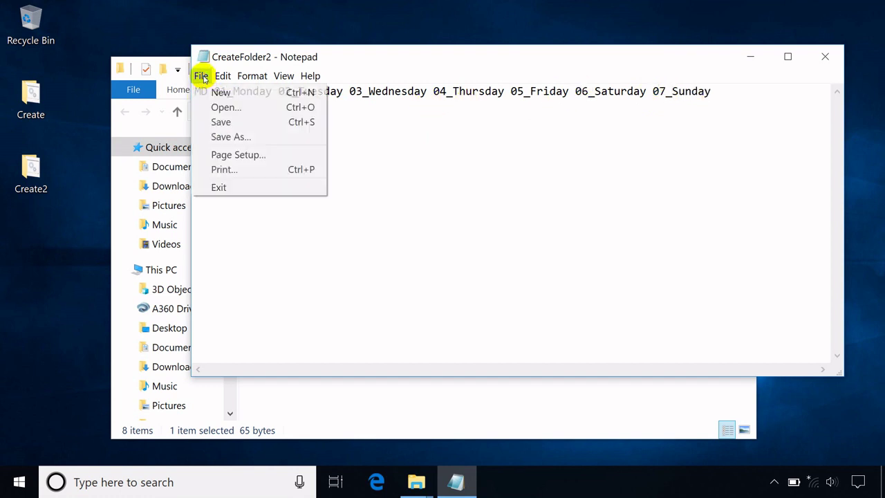
{"action": "left_click", "coordinate": [219, 124]}
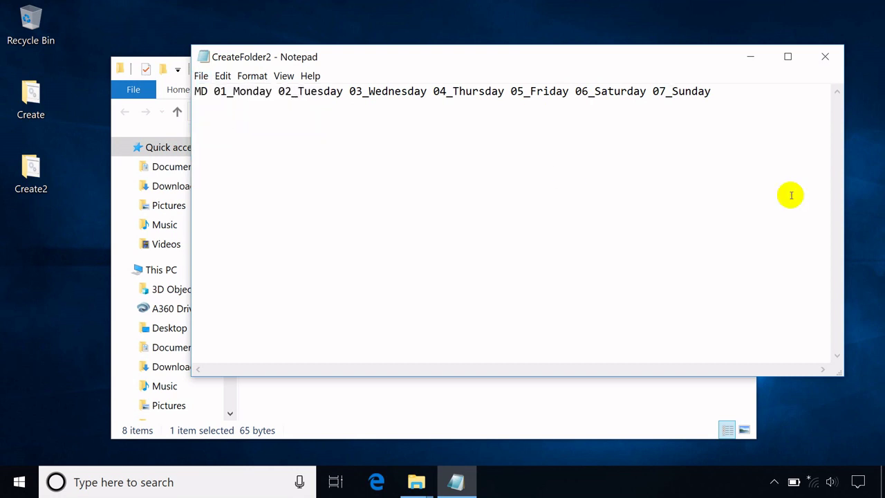
Delete the seven plain weekday folders and rerun CreateFolder2 to create 01_Monday–07_Sunday
{"action": "left_click", "coordinate": [825, 57]}
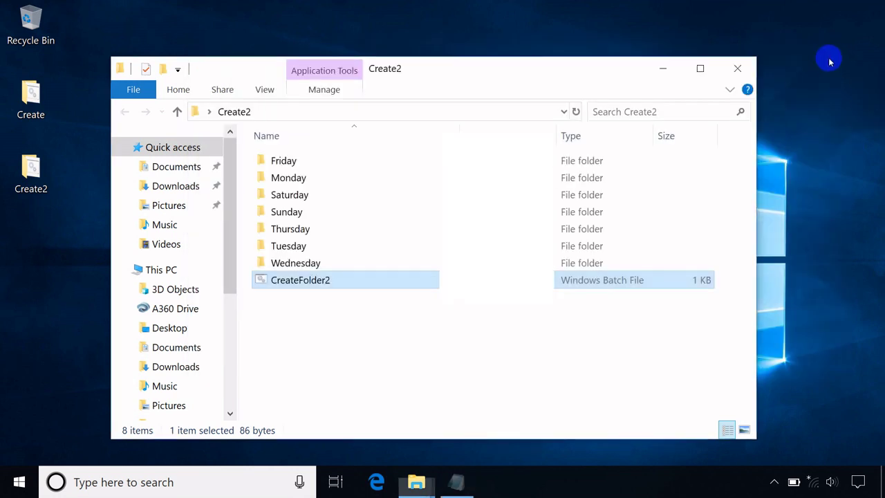
{"action": "left_click", "coordinate": [306, 265]}
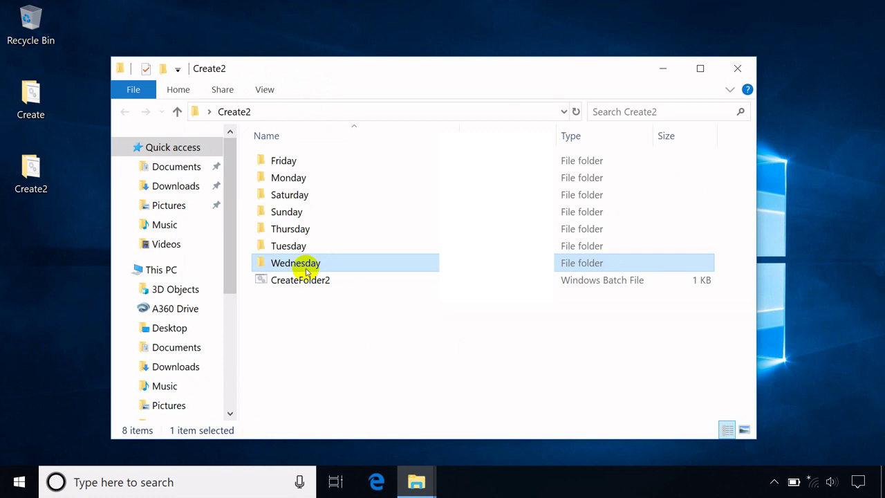
{"action": "key", "text": "shift+Up"}
{"action": "key", "text": "shift+Up"}
{"action": "key", "text": "shift+Up"}
{"action": "key", "text": "shift+Up"}
{"action": "key", "text": "shift+Up"}
{"action": "key", "text": "shift+Up"}
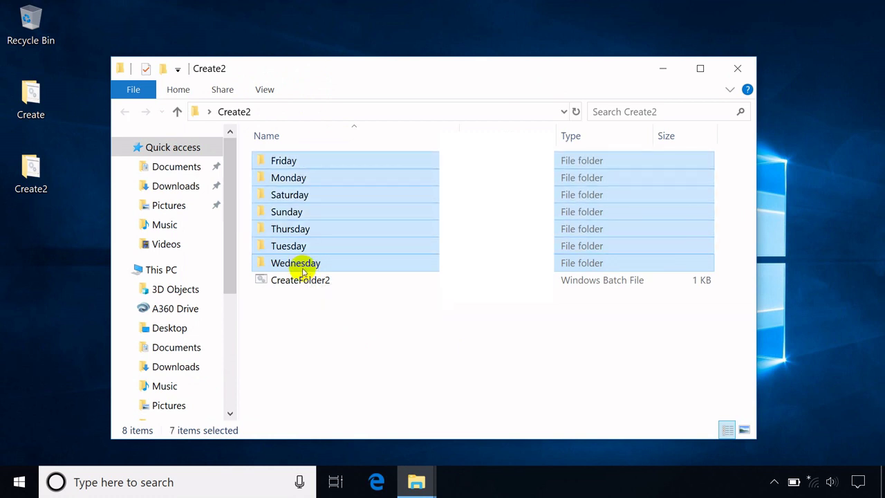
{"action": "key", "text": "Delete"}
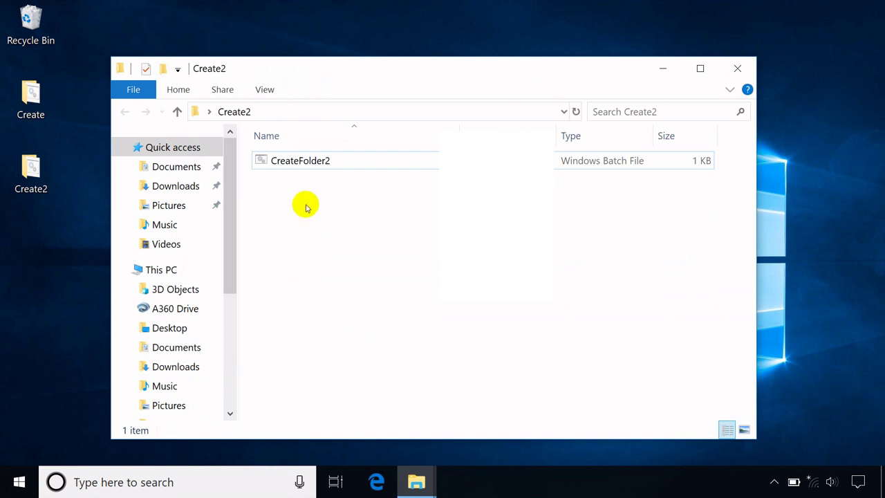
{"action": "double_click", "coordinate": [304, 165]}
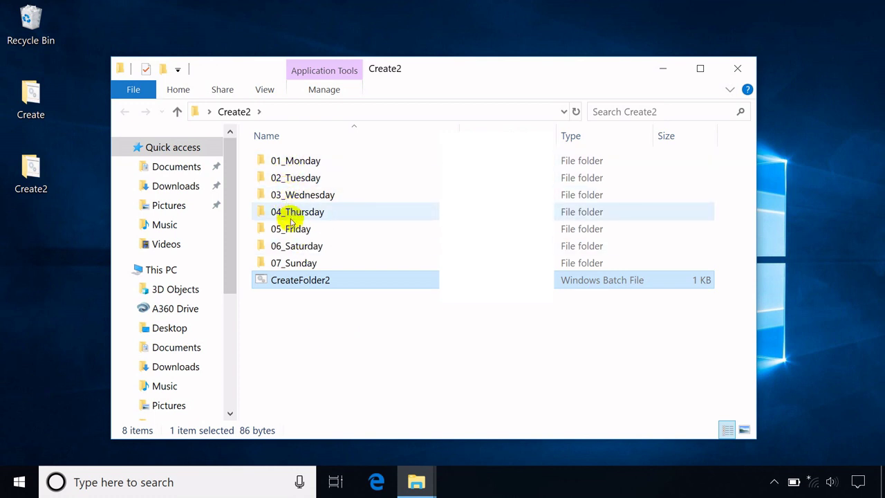
{"action": "left_click", "coordinate": [264, 323]}
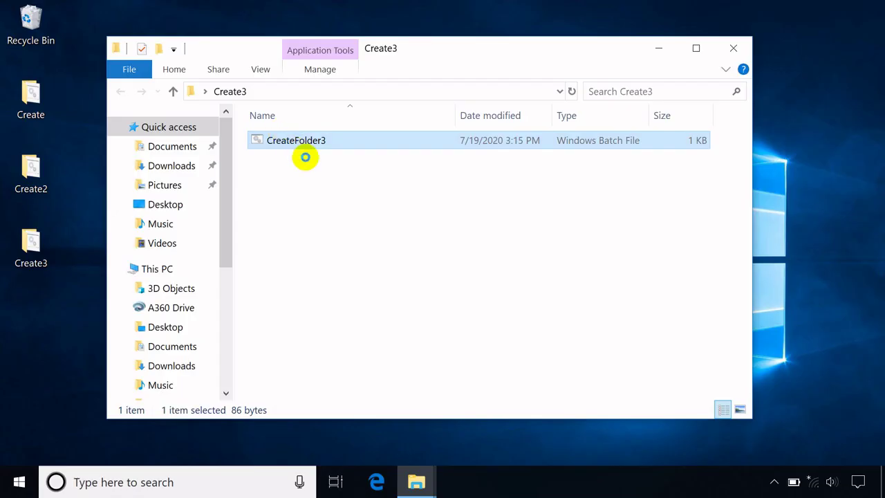
Open CreateFolder3 in Notepad and move 02_Tuesday onward onto a new MD line
{"action": "right_click", "coordinate": [305, 158]}
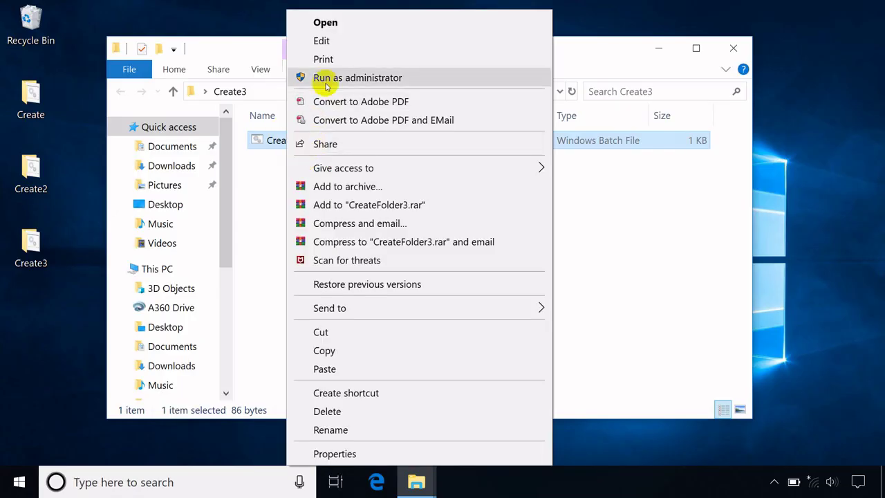
{"action": "left_click", "coordinate": [326, 41]}
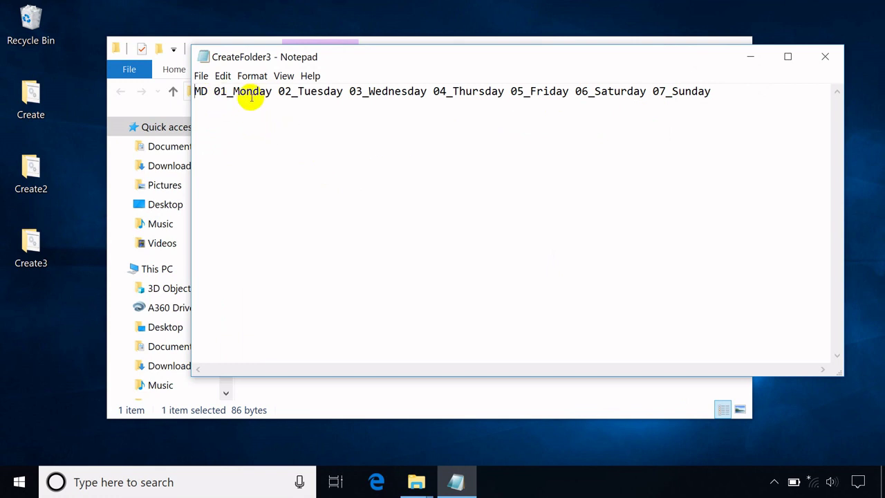
{"action": "left_click", "coordinate": [282, 75]}
{"action": "left_click", "coordinate": [280, 119]}
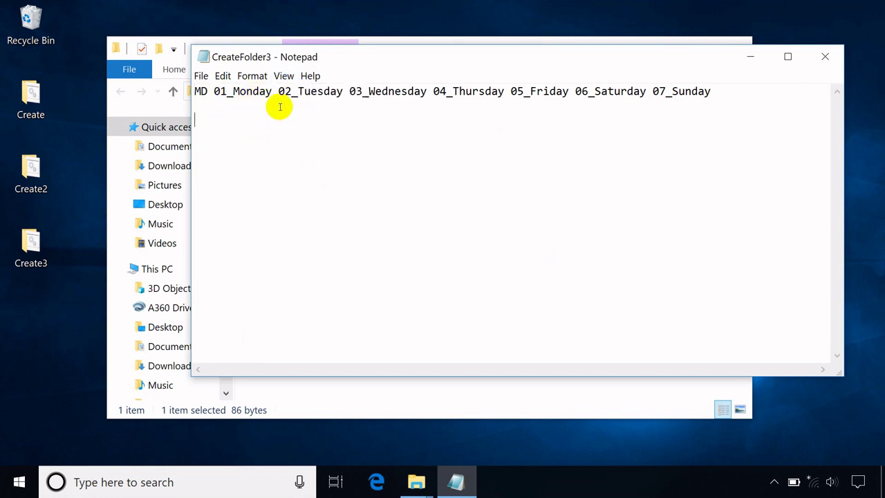
{"action": "left_click", "coordinate": [279, 92]}
{"action": "key", "text": "Return"}
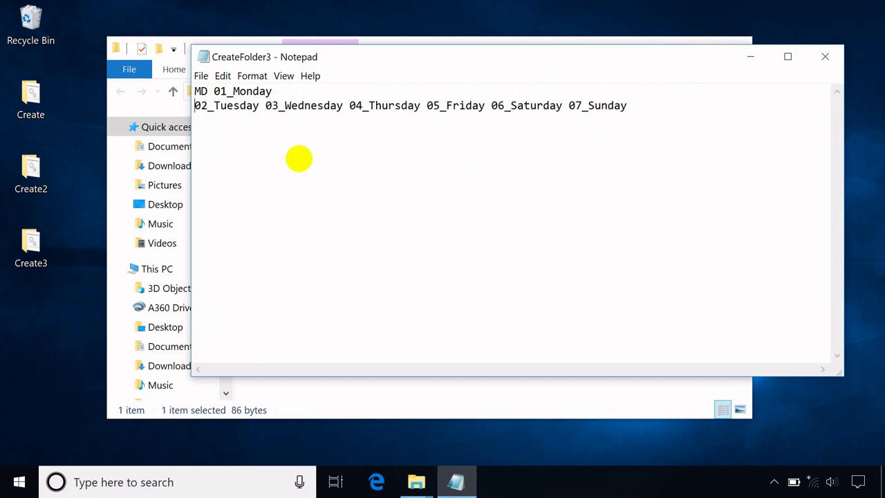
{"action": "type", "text": "MD"}
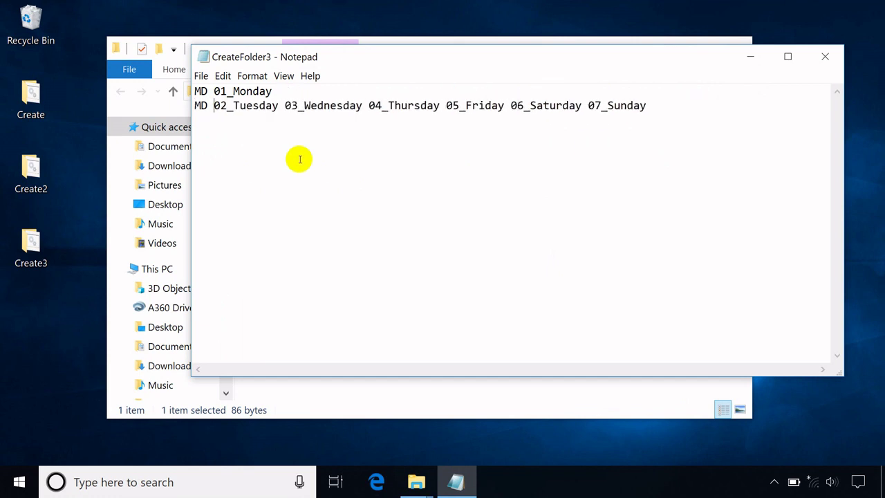
Split 03_Wednesday and 04_Thursday onward onto their own MD lines
{"action": "left_click", "coordinate": [284, 110]}
{"action": "key", "text": "Return"}
{"action": "type", "text": "MD"}
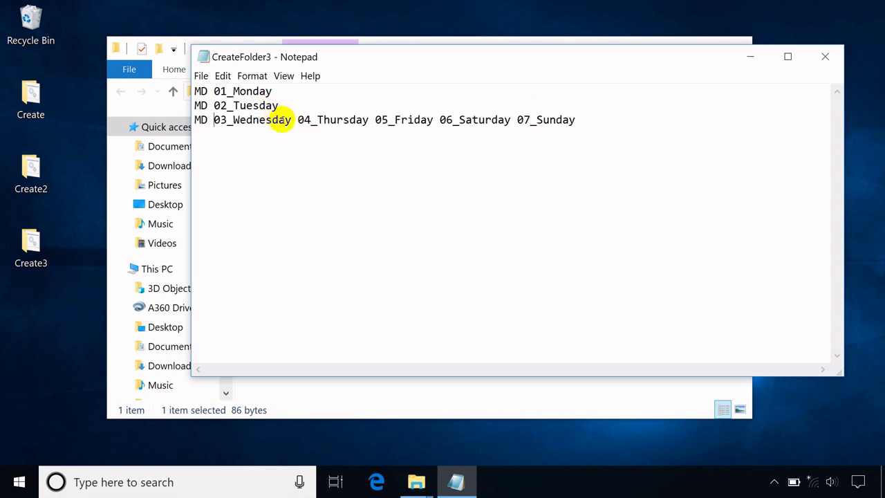
{"action": "left_click", "coordinate": [297, 120]}
{"action": "key", "text": "Return"}
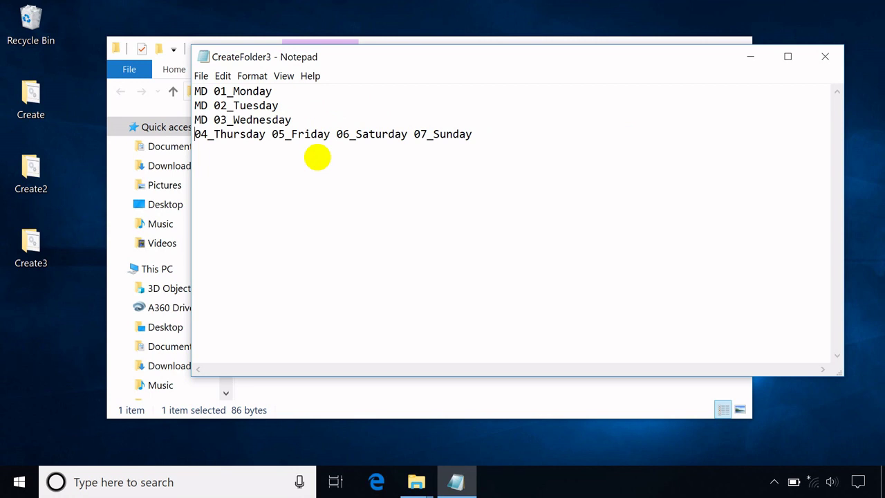
{"action": "type", "text": "MD"}
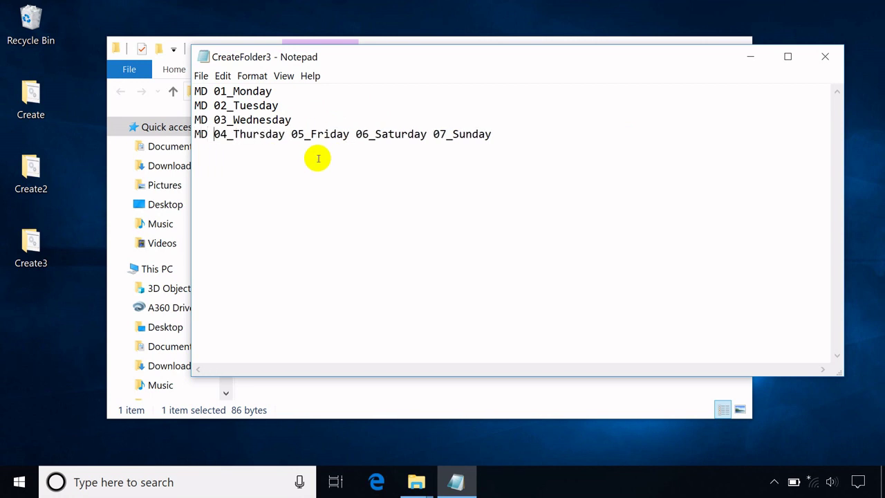
{"action": "left_click", "coordinate": [290, 134]}
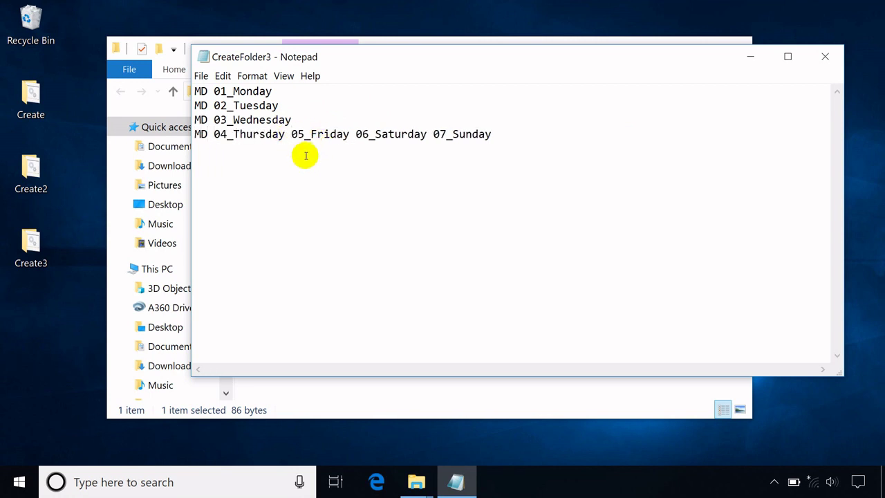